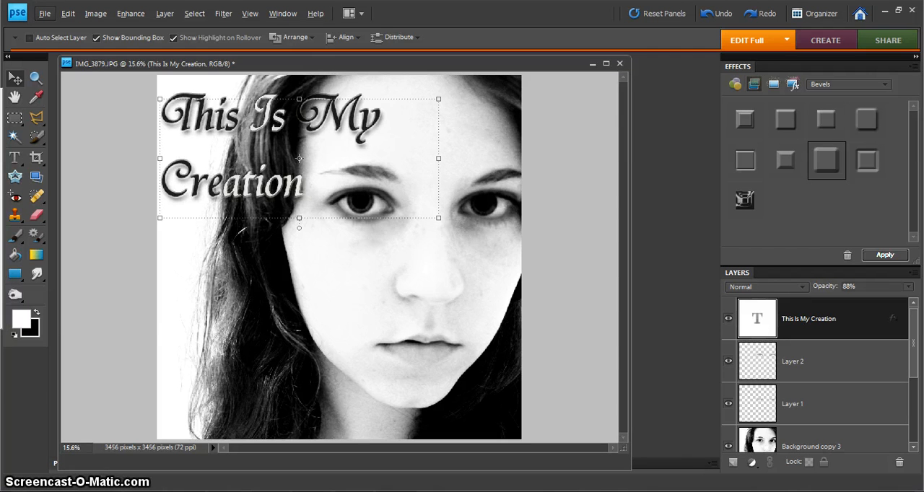
Minimize the portrait document and start a new blank file 12 cm wide and 12 cm high
left_click(591, 63)
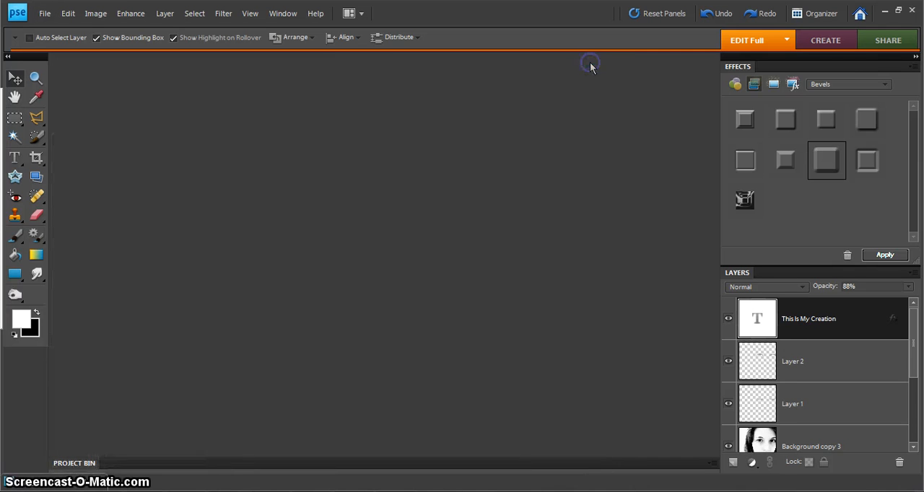
left_click(45, 14)
mouse_move(55, 29)
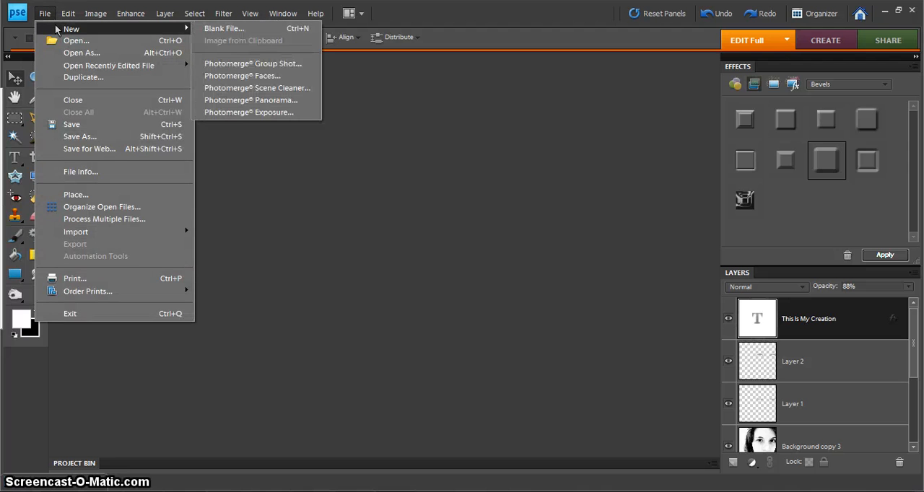
left_click(213, 29)
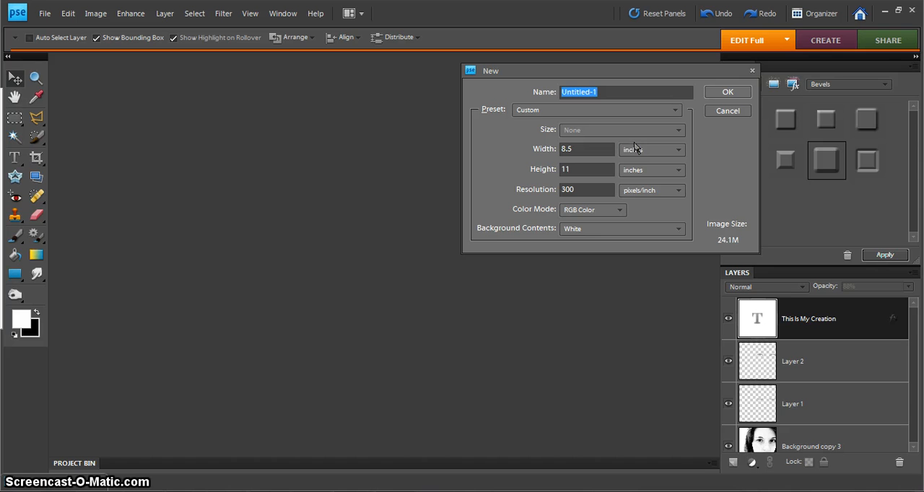
left_click(636, 149)
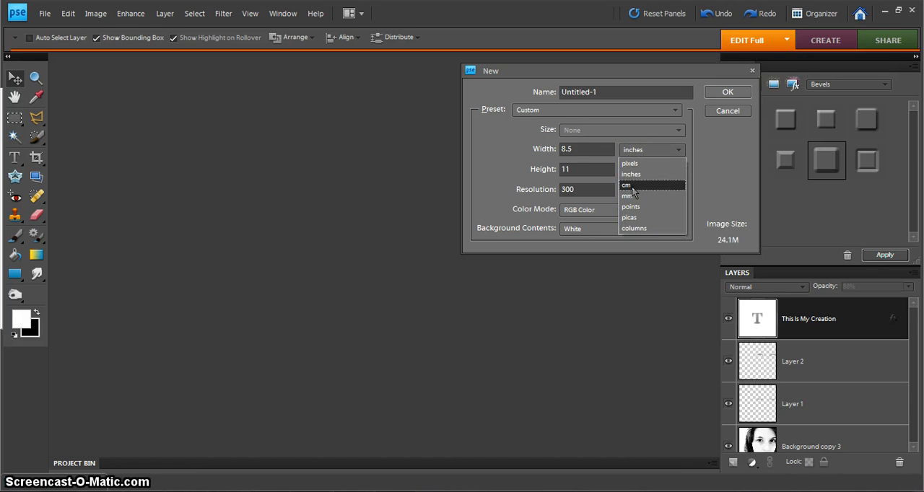
left_click(631, 186)
left_click(529, 152)
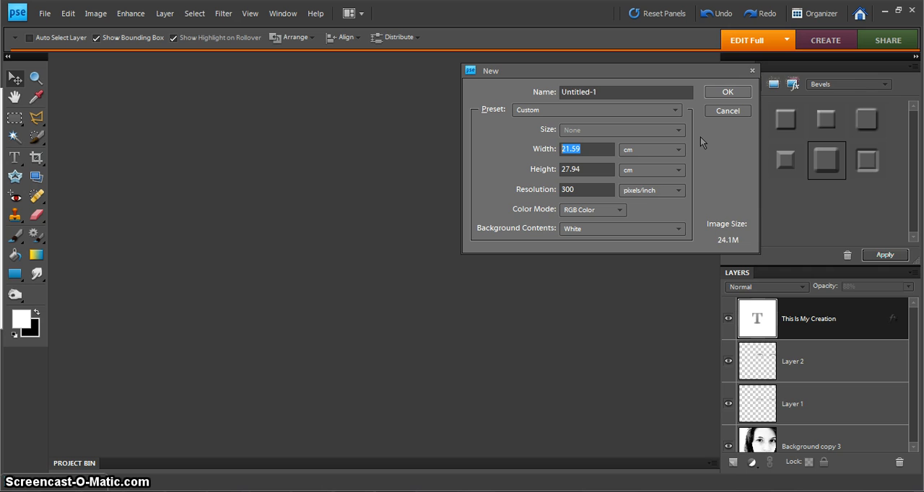
type("12")
left_click_drag(598, 163, 535, 169)
type("12")
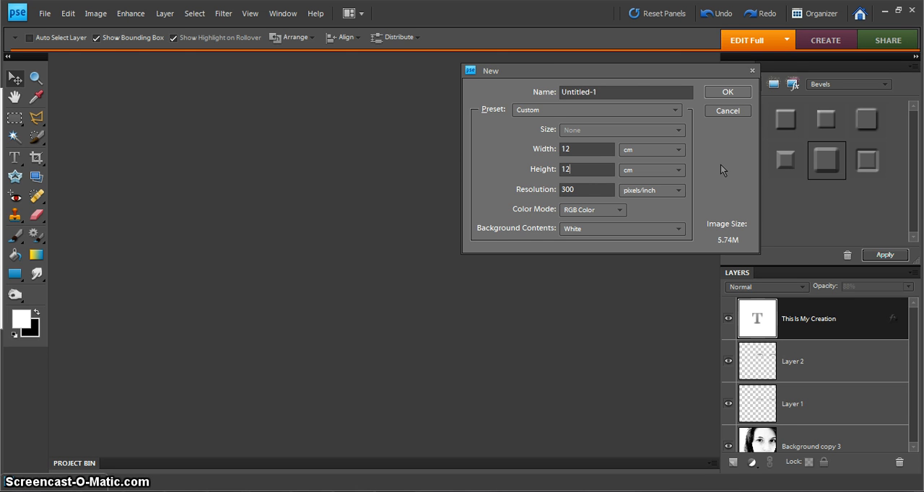
Try a resolution of 72 pixels/inch for the new file, and set it back to 300 pixels/inch
left_click(535, 200)
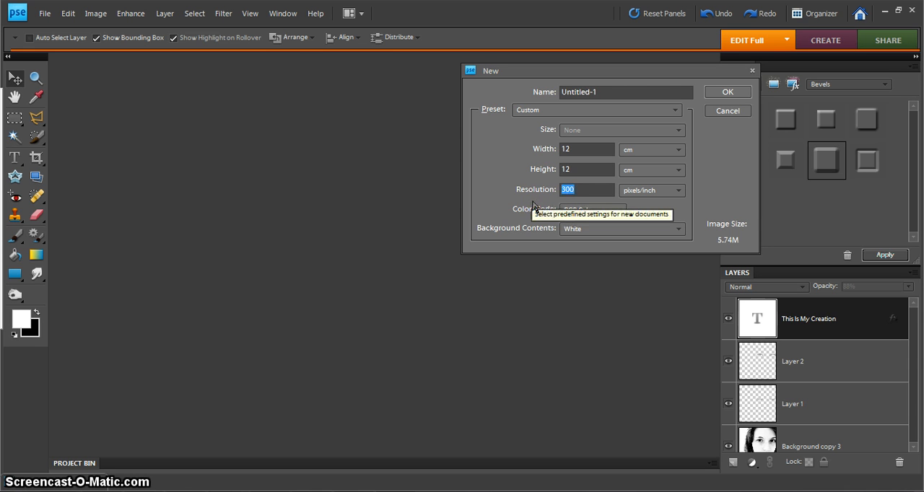
type("72")
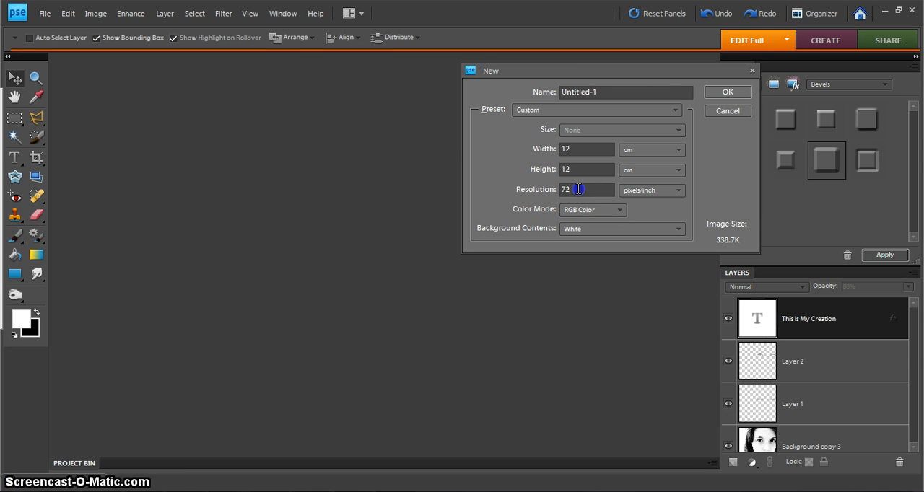
left_click(537, 190)
type("300")
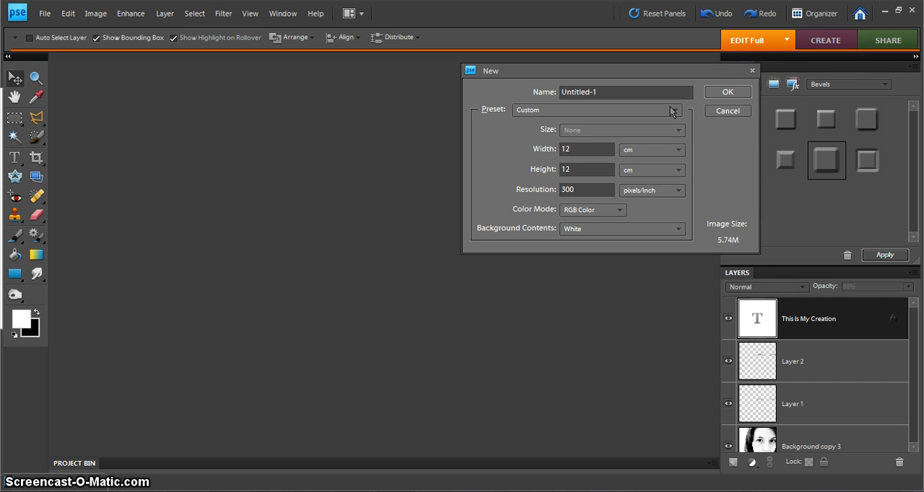
Name the new file with the owner's first name in possessive form followed by "Album", and create it
left_click_drag(619, 91, 517, 101)
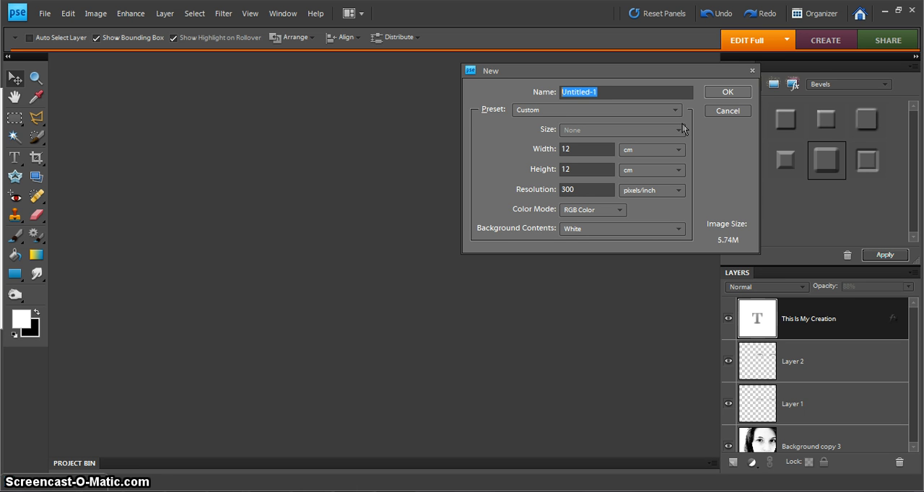
type("Sam's ")
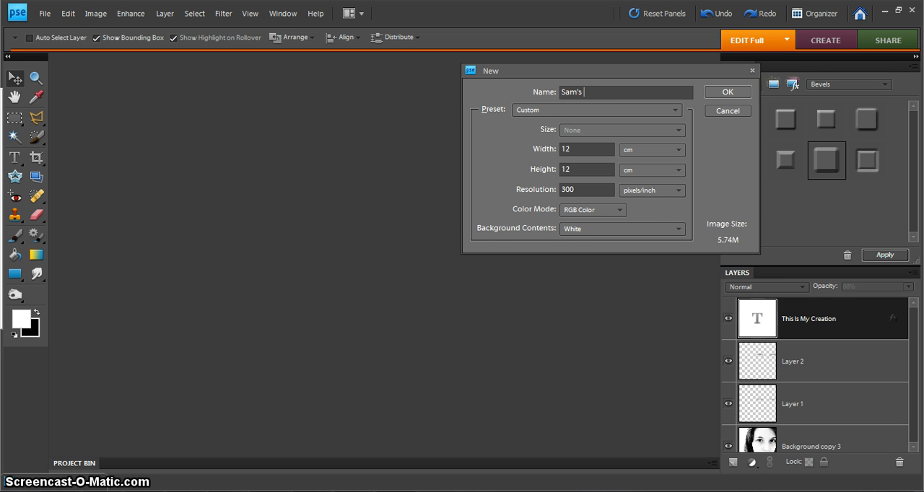
type("Album")
left_click(724, 93)
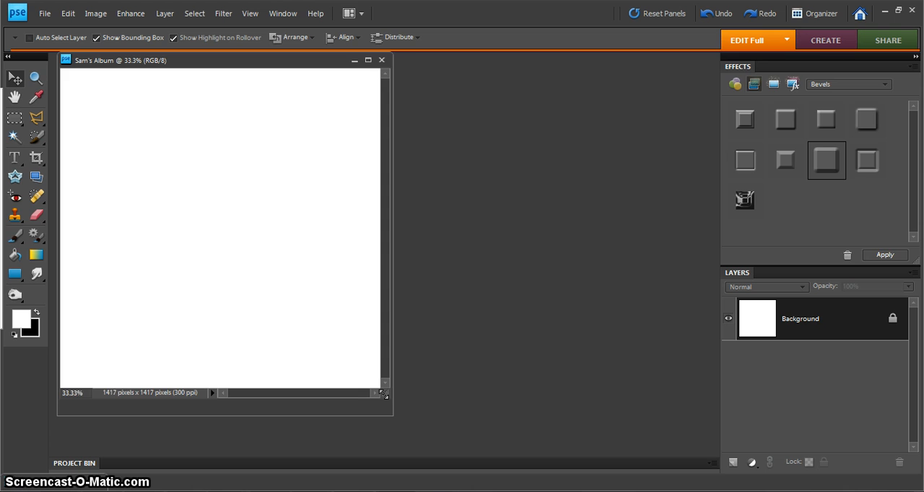
Copy the original colour Background layer of IMG_3879.JPG onto the blank album page
left_click_drag(383, 395, 431, 430)
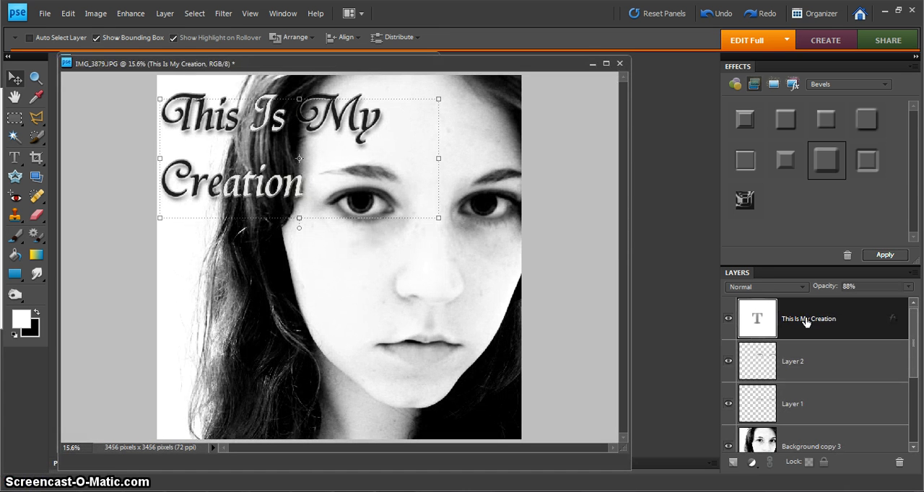
left_click_drag(910, 348, 910, 348)
scroll(909, 373, "down", 3)
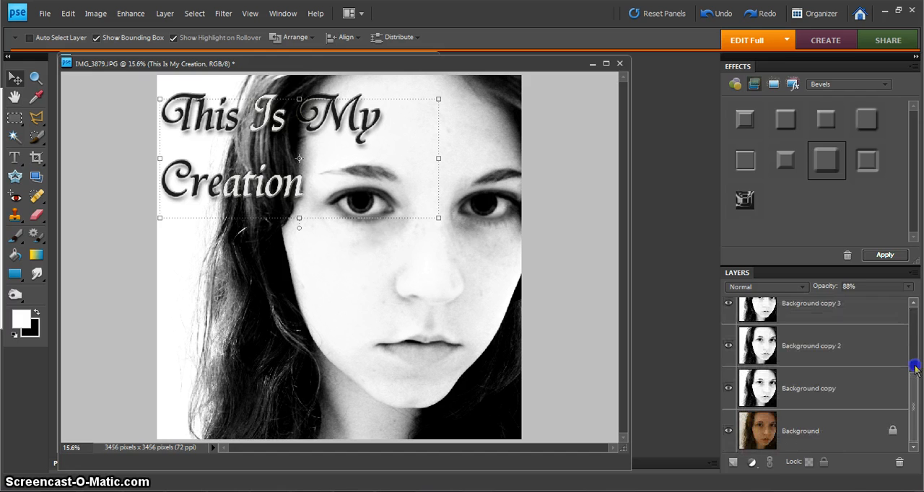
left_click(790, 440)
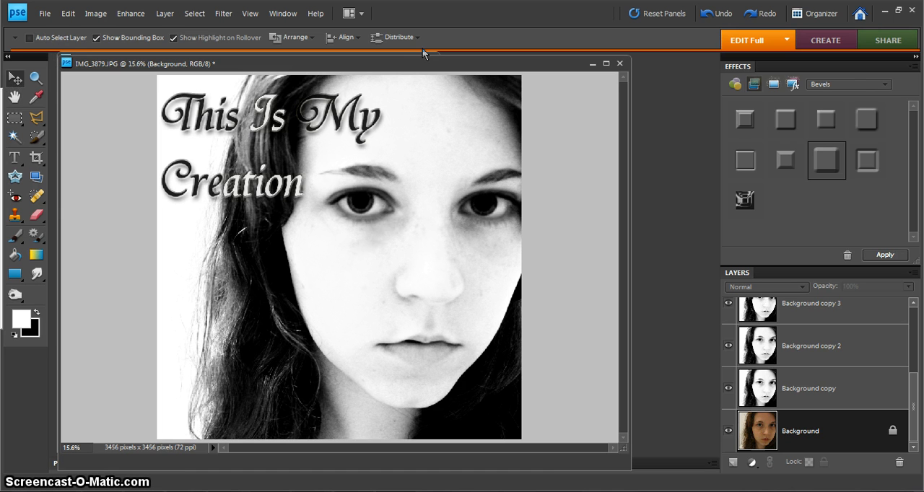
left_click(429, 66)
left_click_drag(429, 67, 668, 77)
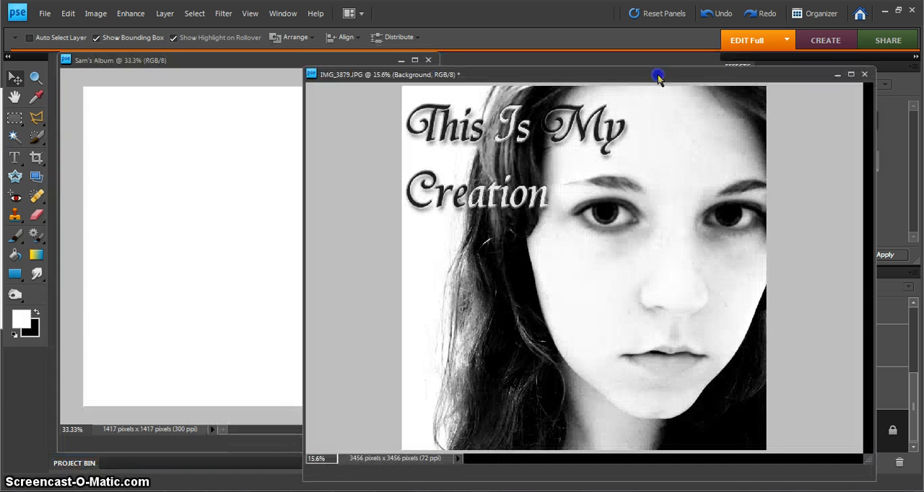
left_click_drag(590, 261, 272, 256)
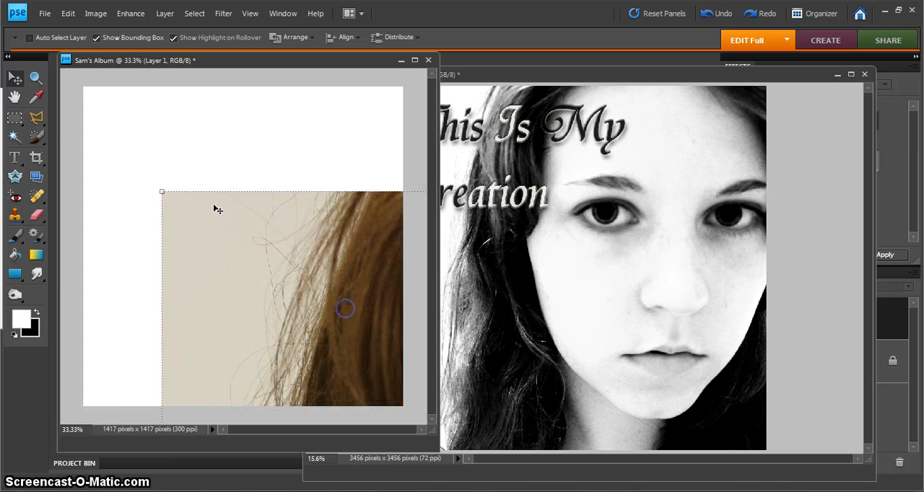
Scale the copied photo to 41% with constrained proportions and position it to fill the whole album page
left_click(162, 191)
left_click_drag(162, 190, 262, 325)
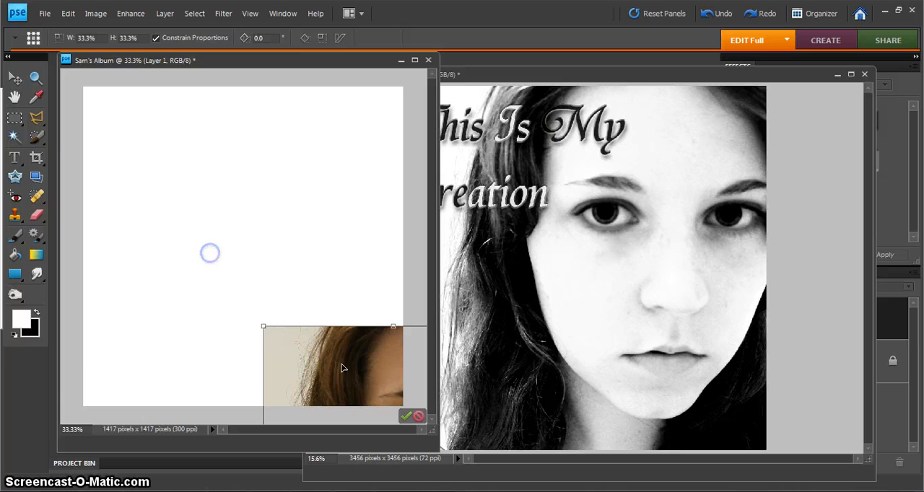
left_click_drag(344, 379, 167, 137)
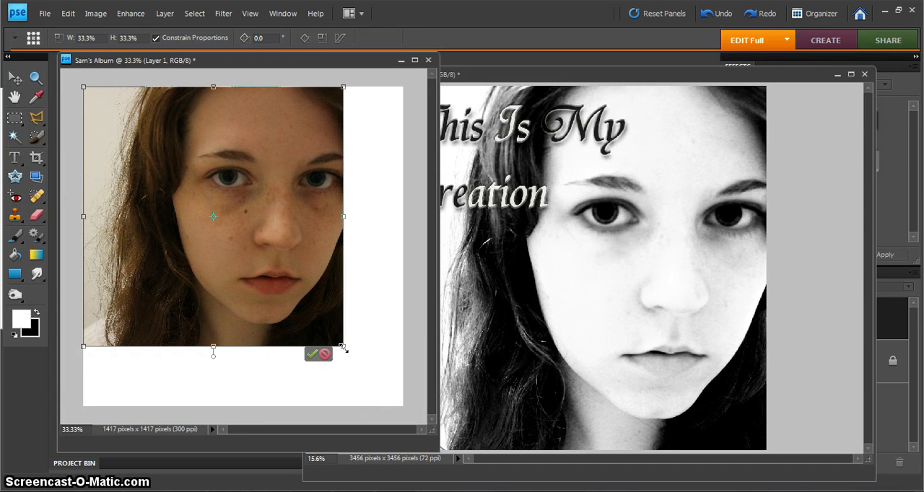
left_click_drag(344, 348, 412, 399)
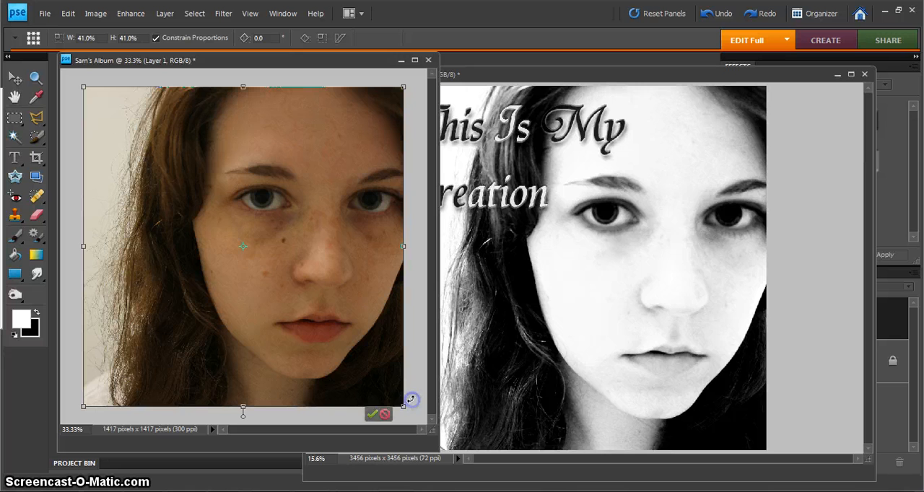
left_click(371, 415)
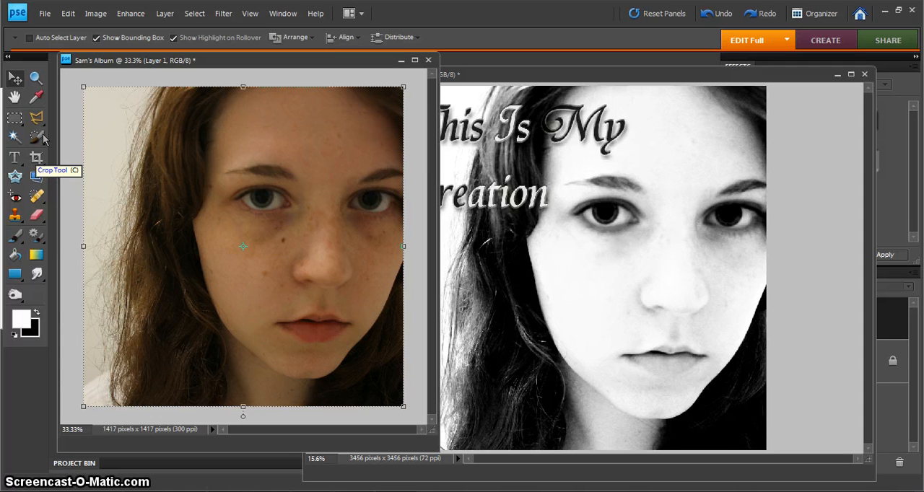
Crop the album document to the full page edges around the photo
left_click(36, 158)
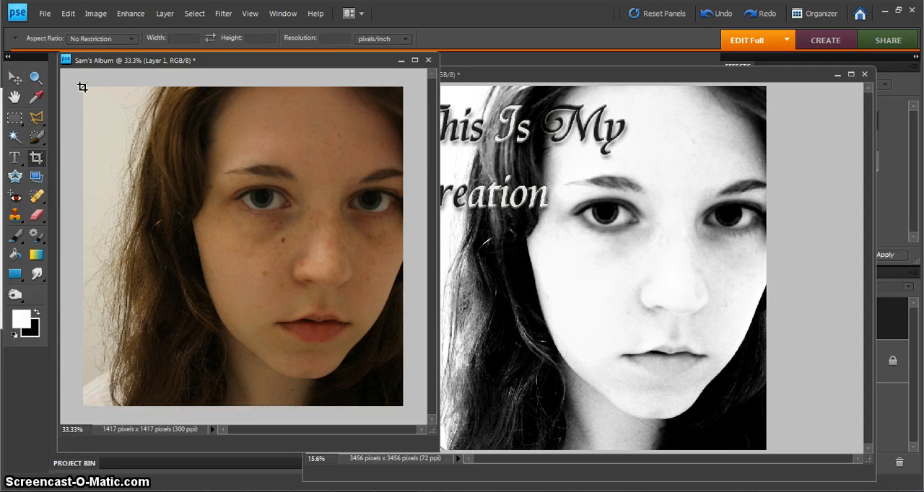
left_click_drag(144, 151, 245, 265)
left_click_drag(258, 245, 177, 187)
left_click_drag(82, 87, 268, 166)
key("shift")
left_click_drag(269, 166, 448, 430)
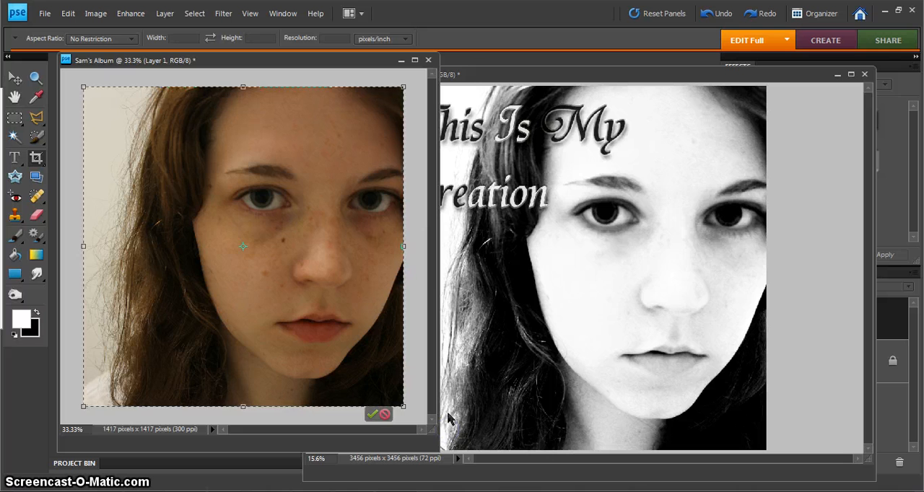
left_click(372, 411)
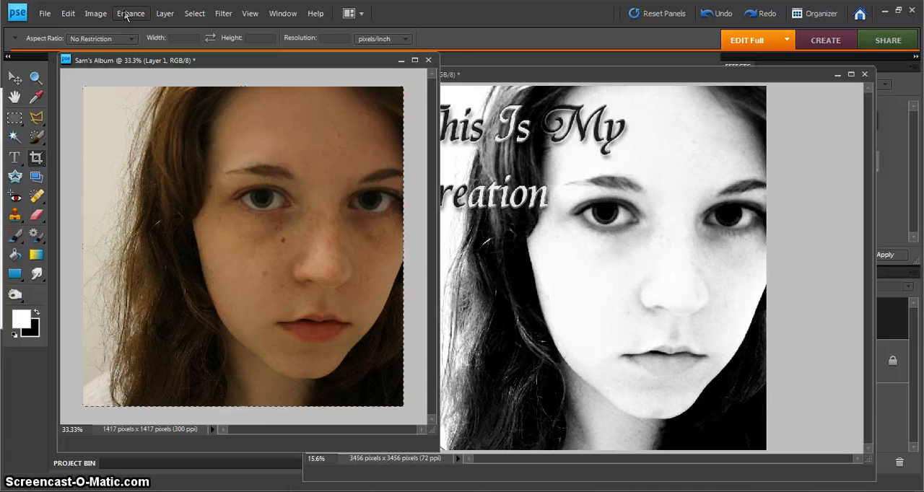
Minimize the IMG_3879.JPG window and open the Convert to Black and White settings for the album photo layer
left_click(837, 75)
left_click_drag(279, 64, 313, 72)
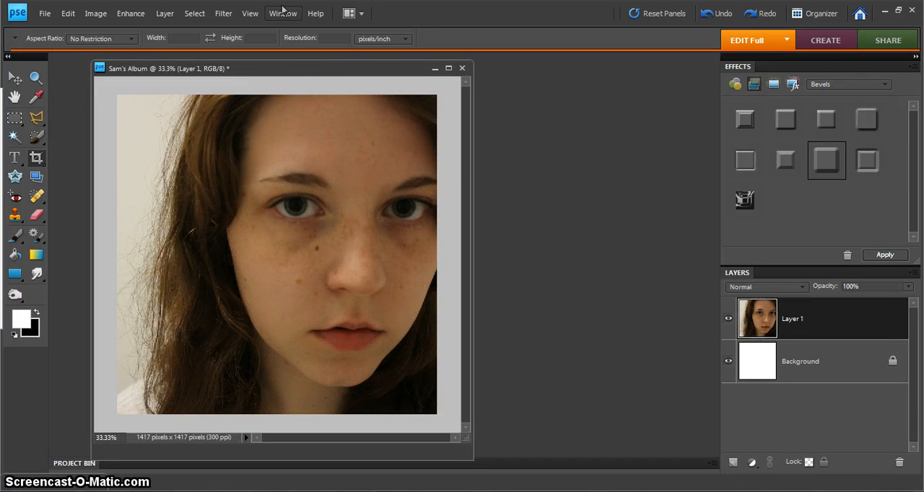
left_click(105, 17)
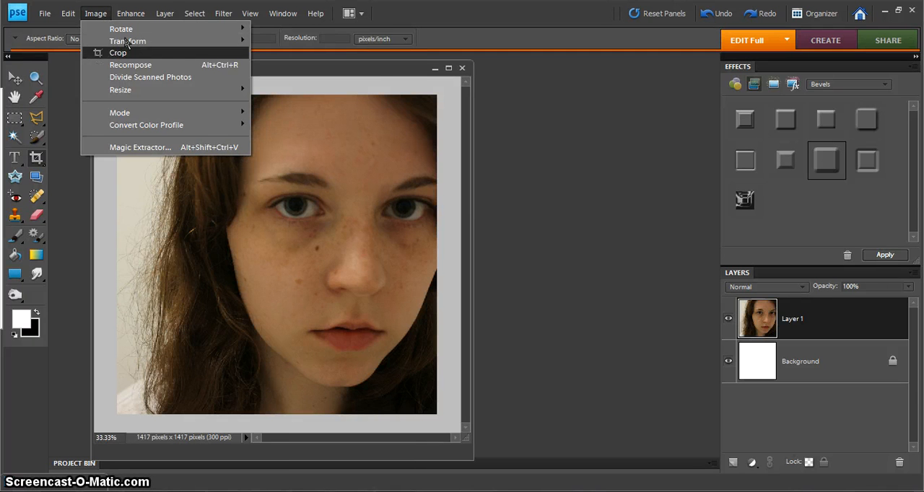
mouse_move(136, 43)
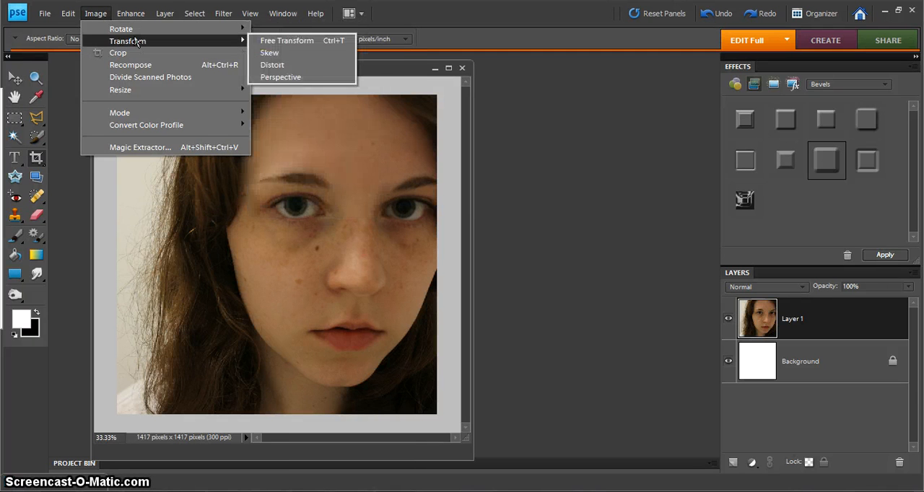
mouse_move(135, 13)
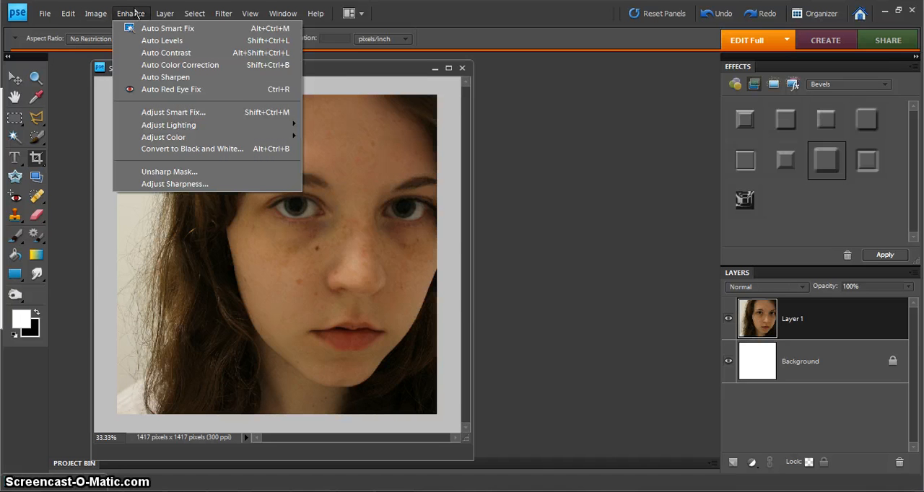
left_click(183, 152)
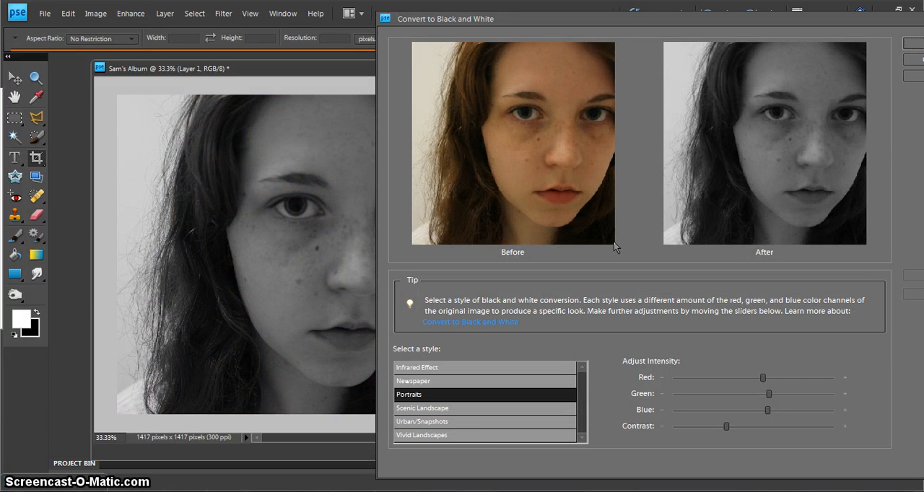
Preview the black and white styles Urban/Snapshots, Scenic Landscape, Infrared Effect, Newspaper and Portraits, and choose Vivid Landscapes
left_click(484, 423)
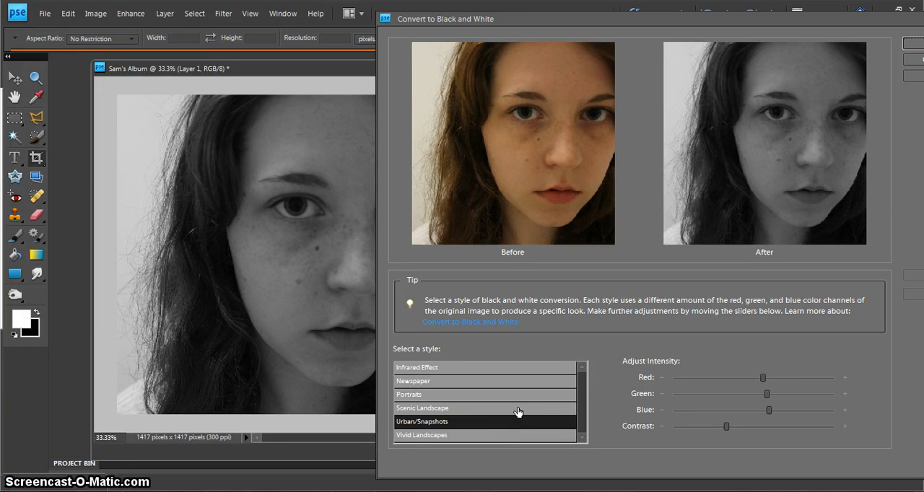
left_click(518, 410)
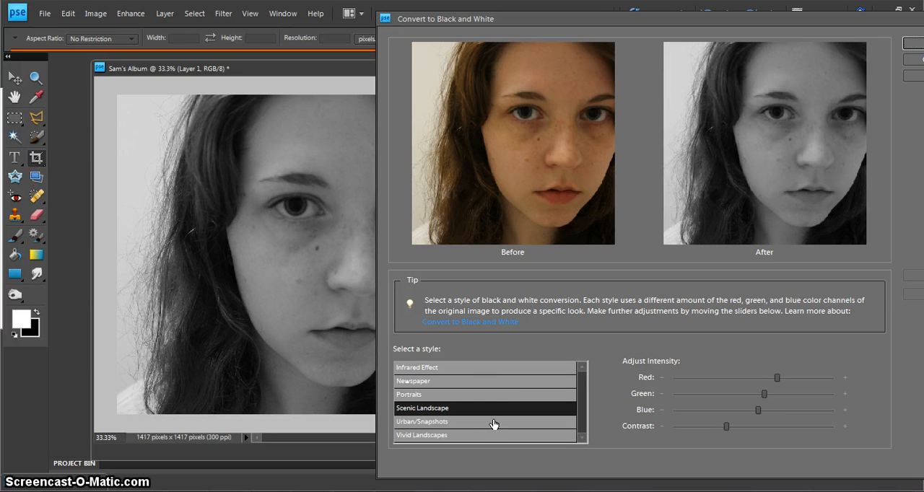
left_click(494, 422)
left_click(502, 368)
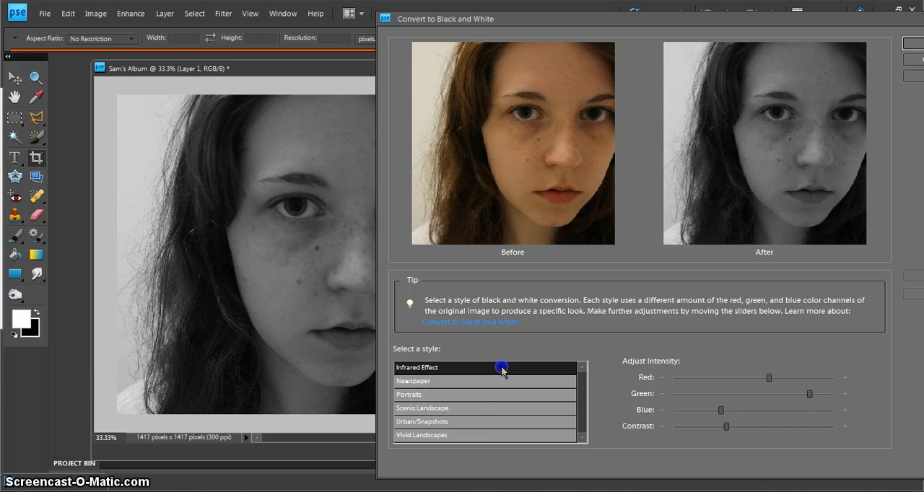
left_click(498, 381)
left_click(496, 396)
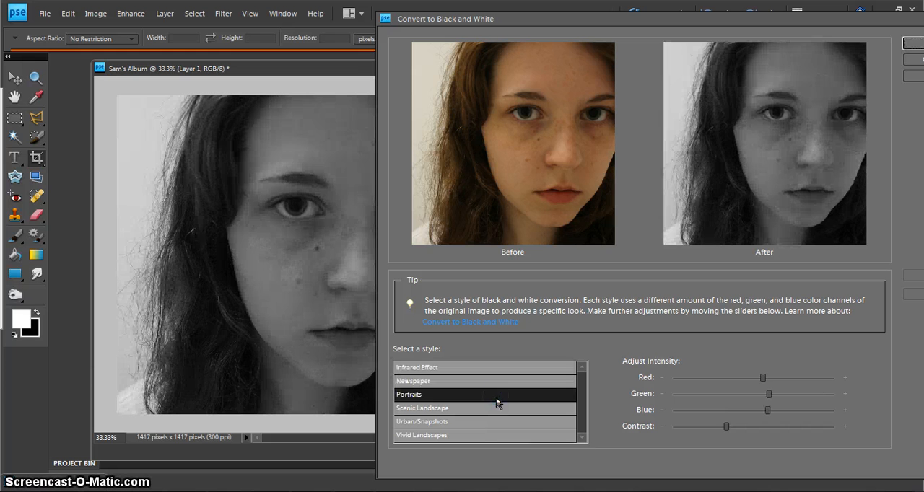
left_click(481, 436)
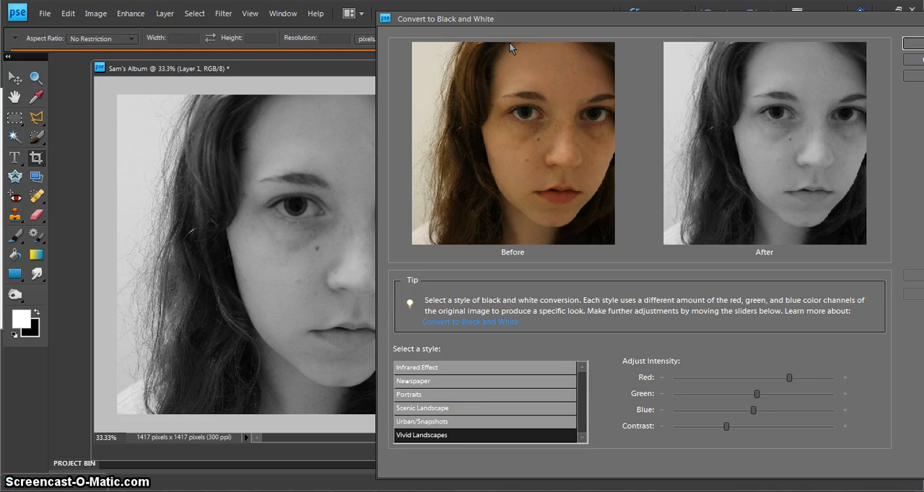
left_click_drag(534, 22, 557, 21)
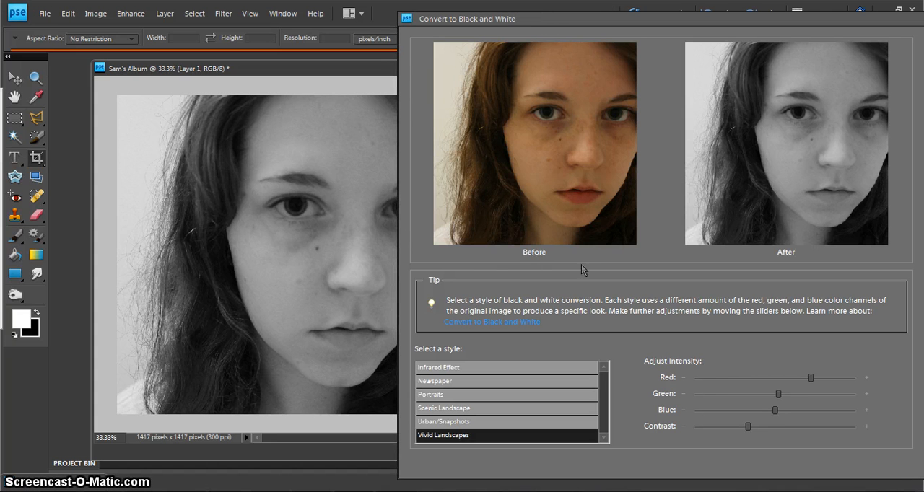
Strongly raise the contrast of the black and white conversion and fine-tune the green intensity slightly above the style's preset
left_click(777, 427)
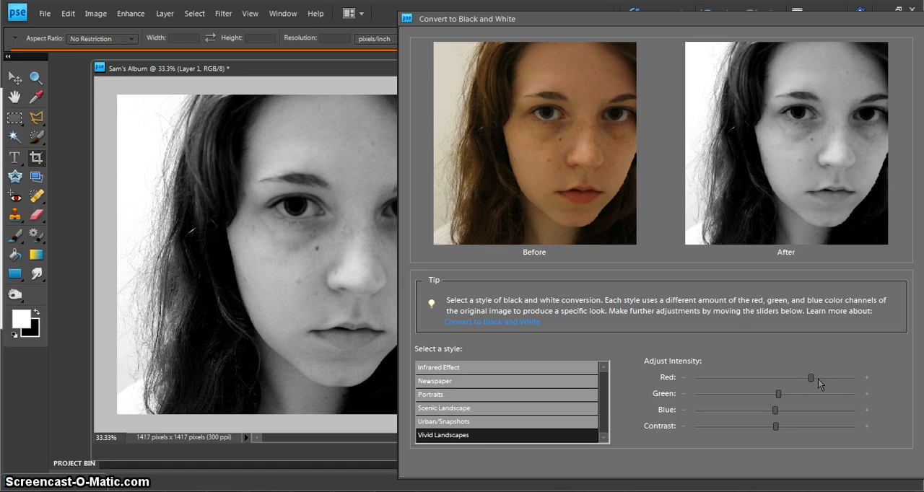
left_click(785, 395)
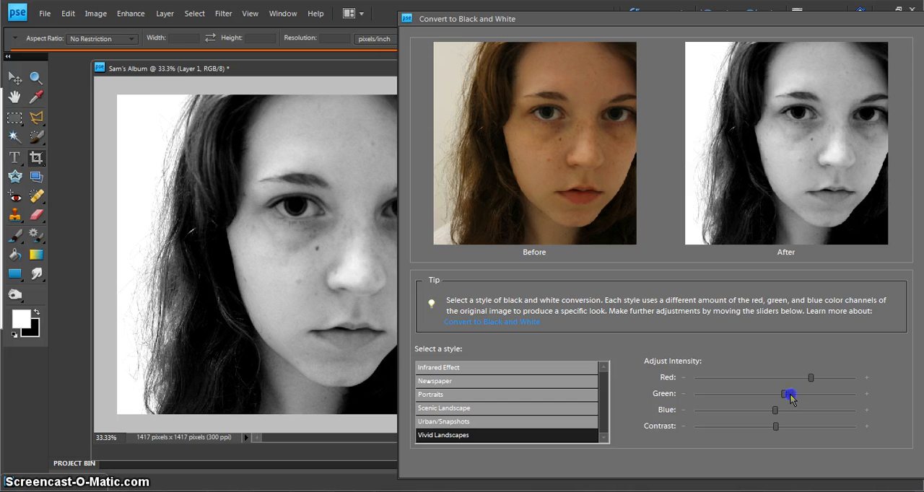
left_click_drag(785, 394, 790, 394)
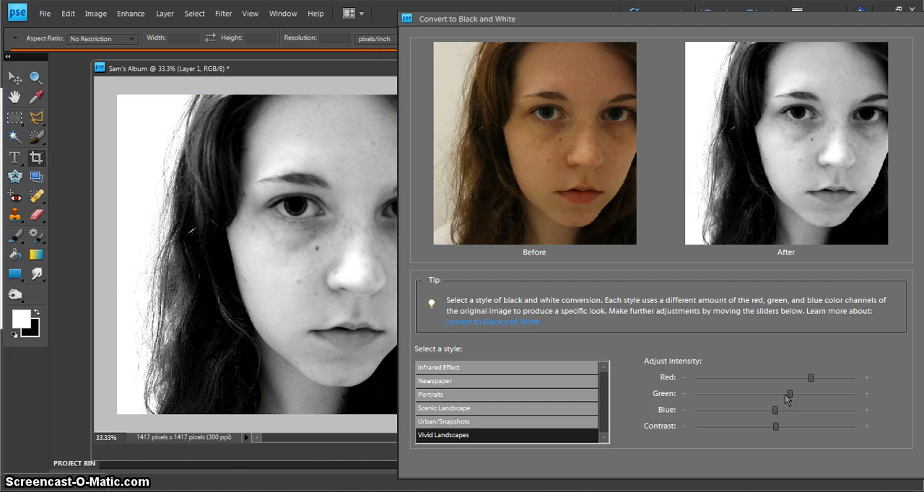
mouse_move(788, 396)
left_click(787, 393)
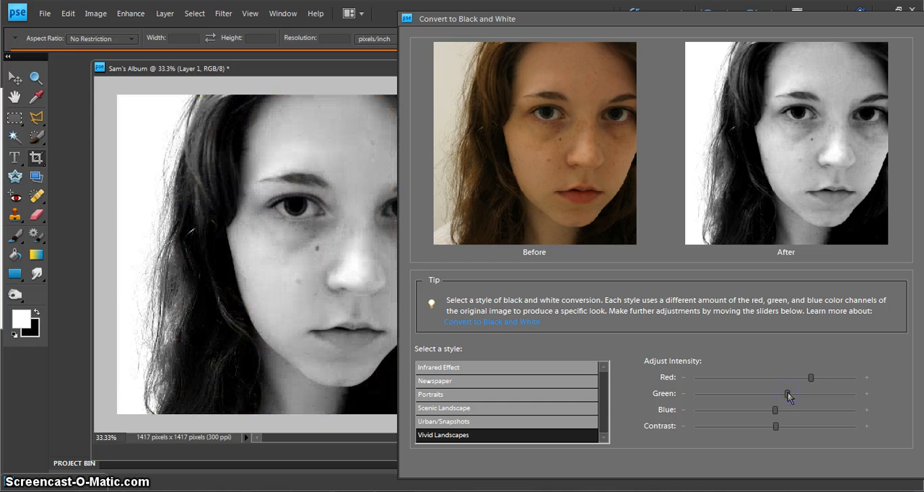
left_click_drag(787, 394, 783, 394)
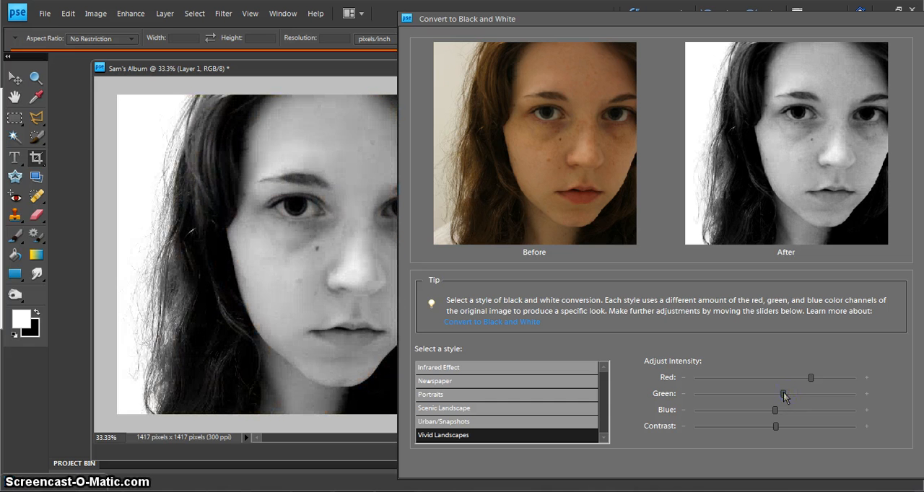
Ease the conversion contrast back to 22 and apply the black and white conversion to the photo layer
left_click_drag(775, 427, 771, 427)
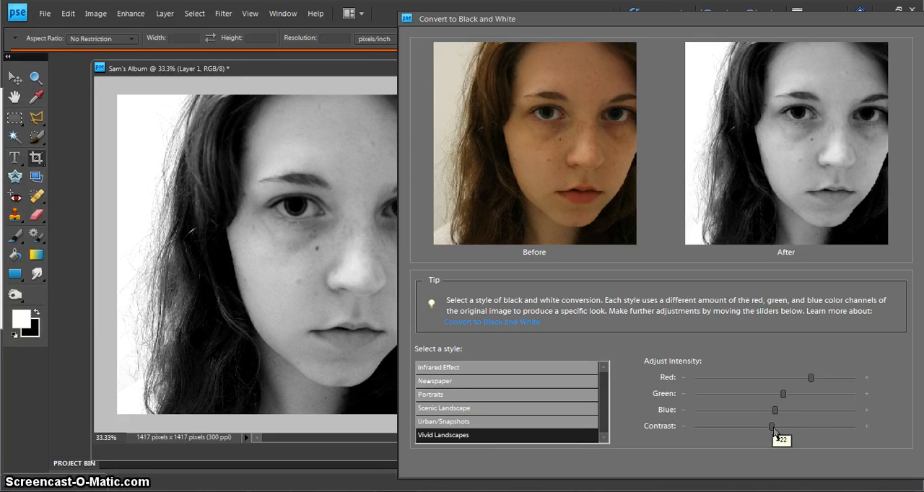
left_click(772, 428)
left_click(772, 428)
left_click_drag(787, 19, 719, 19)
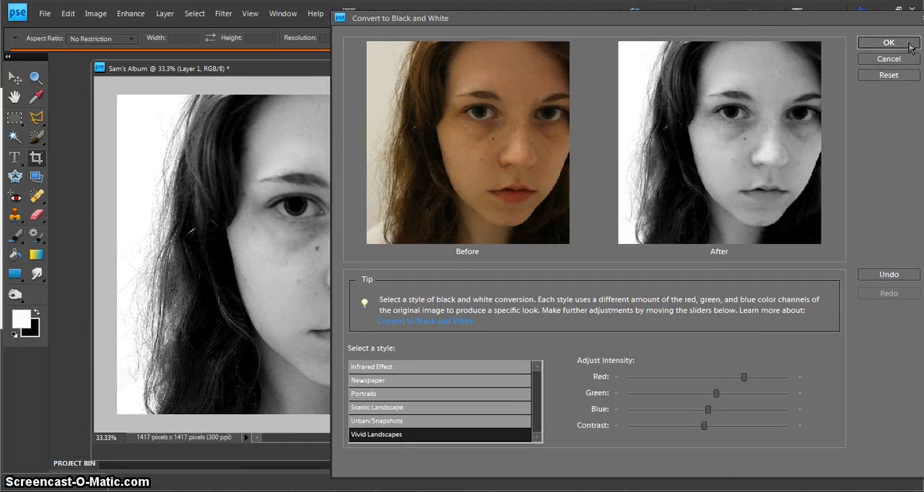
left_click(889, 43)
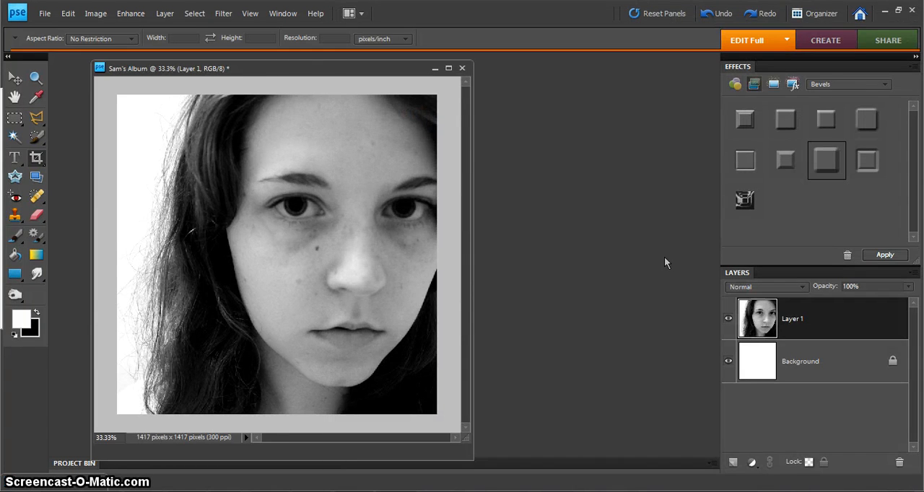
Duplicate the black and white Layer 1 within the album document, keeping the suggested name
right_click(765, 327)
left_click(807, 133)
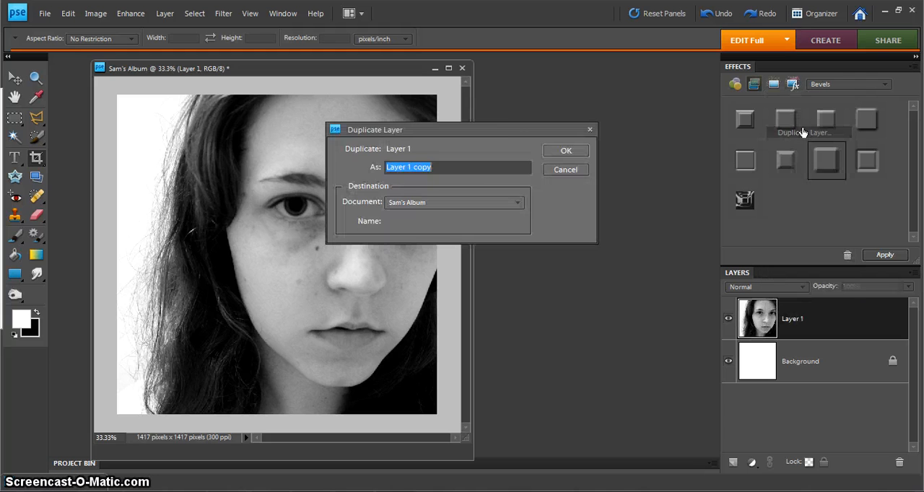
left_click(566, 151)
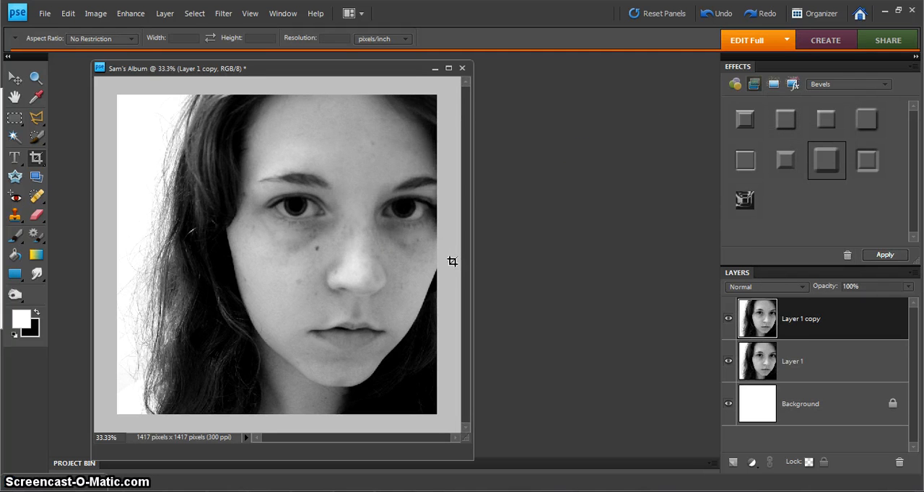
Set the copied layer's brightness to 39, raise its contrast slightly, and compare it with the layer below
left_click(128, 13)
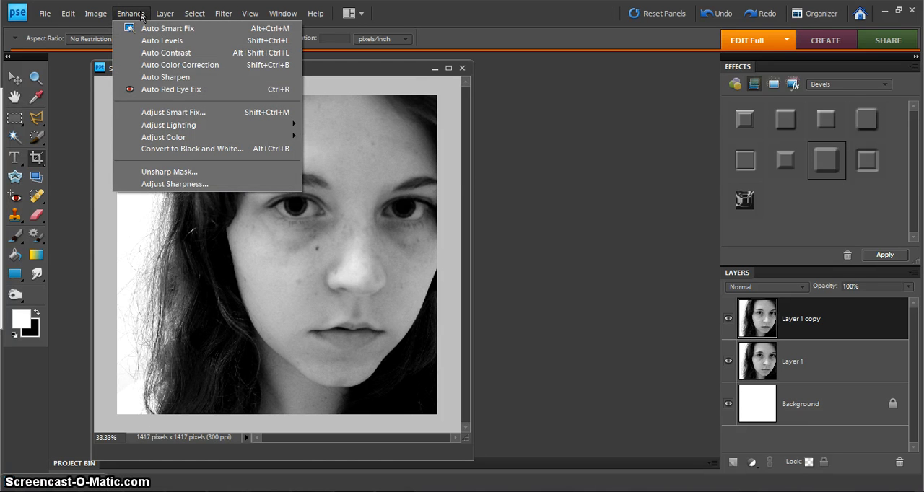
mouse_move(194, 125)
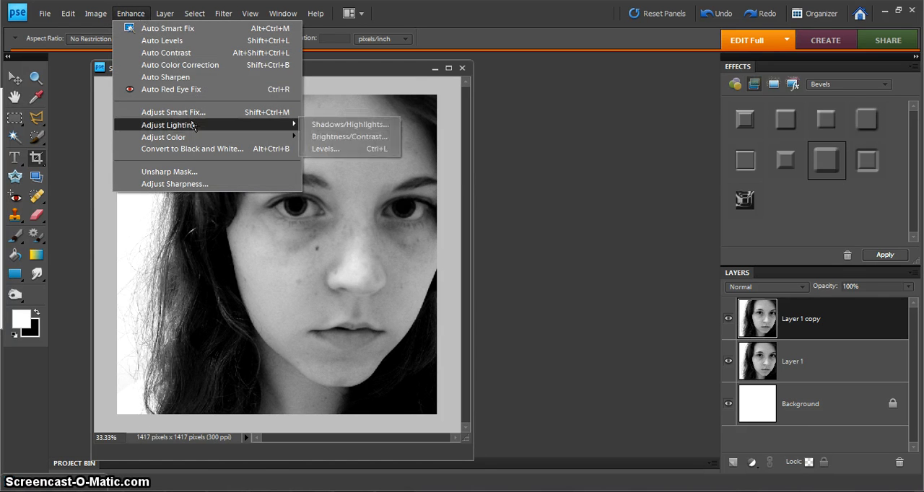
left_click(313, 137)
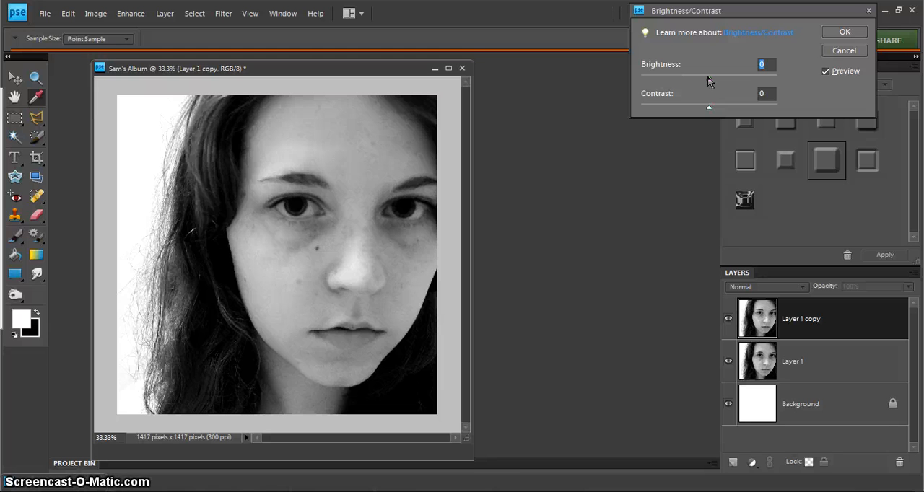
left_click_drag(709, 78, 728, 78)
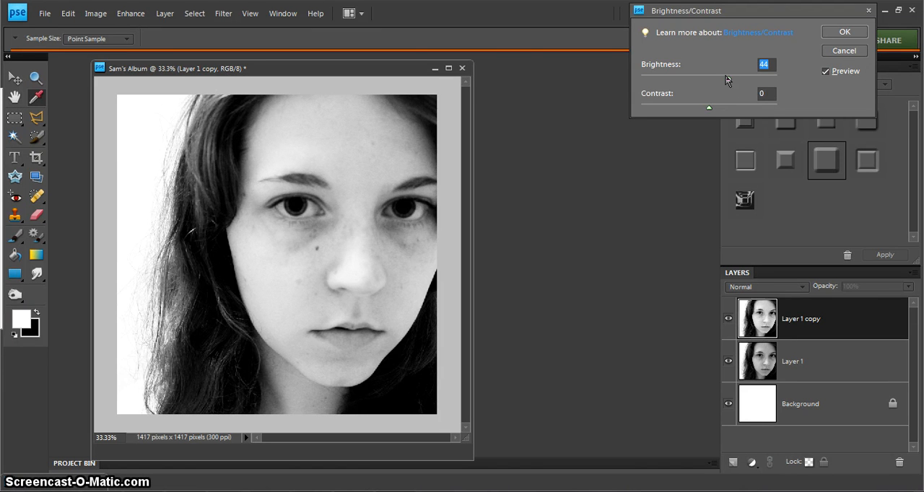
left_click_drag(730, 78, 729, 79)
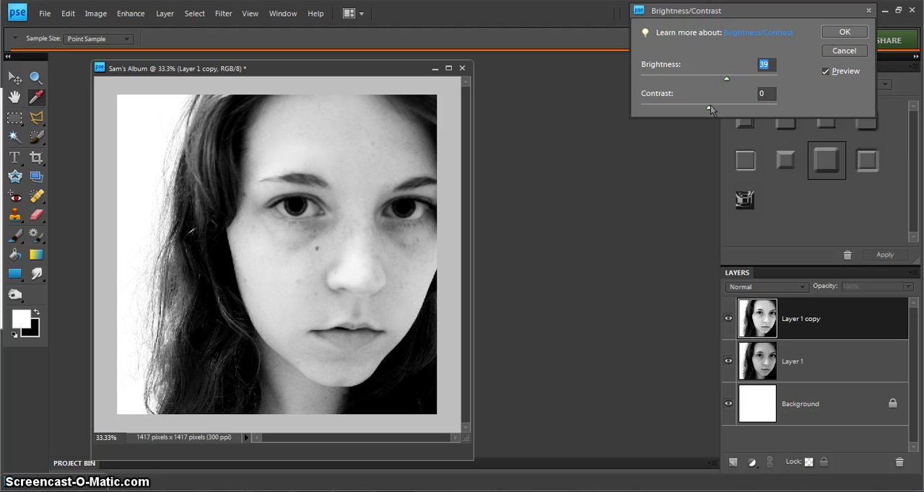
left_click_drag(709, 107, 716, 110)
left_click(846, 36)
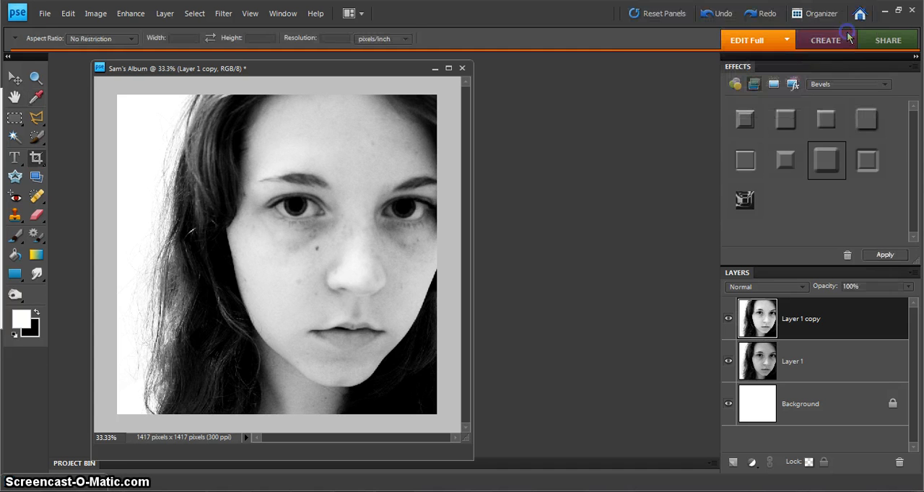
left_click(729, 320)
left_click(729, 320)
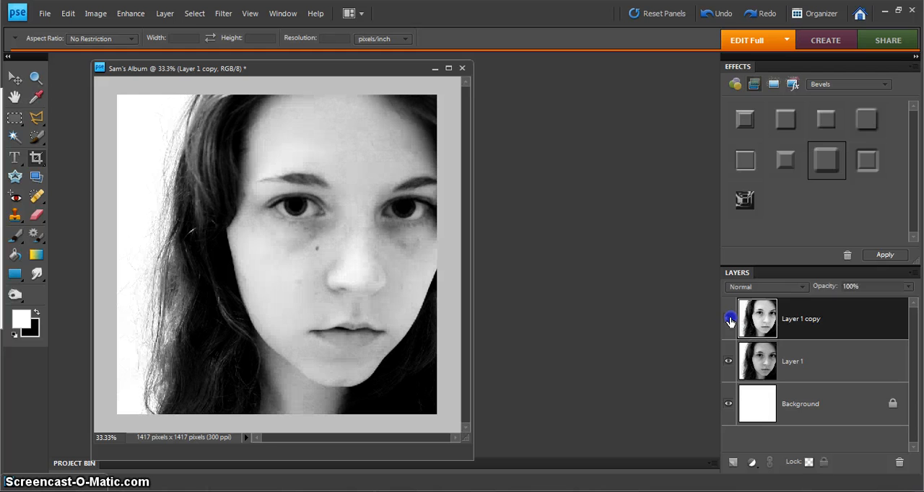
Duplicate the brightened Layer 1 copy within the album document as a separate layer for retouching
right_click(776, 316)
left_click(817, 125)
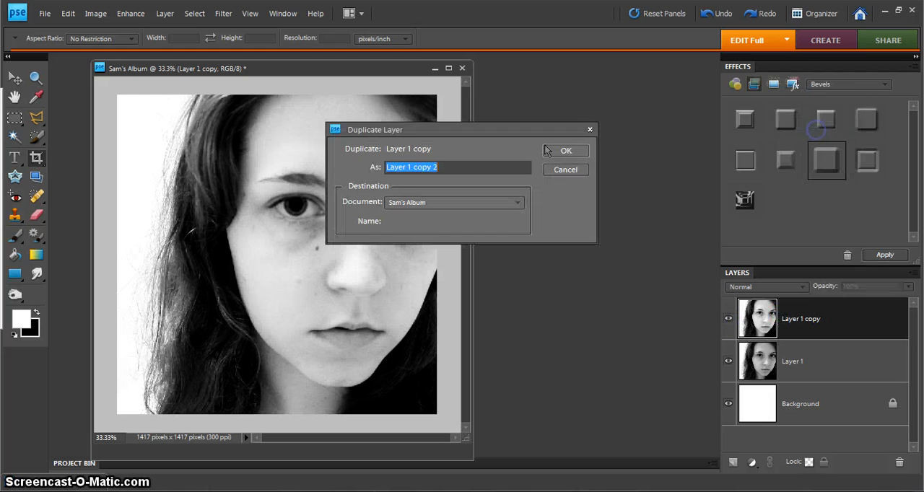
left_click(552, 150)
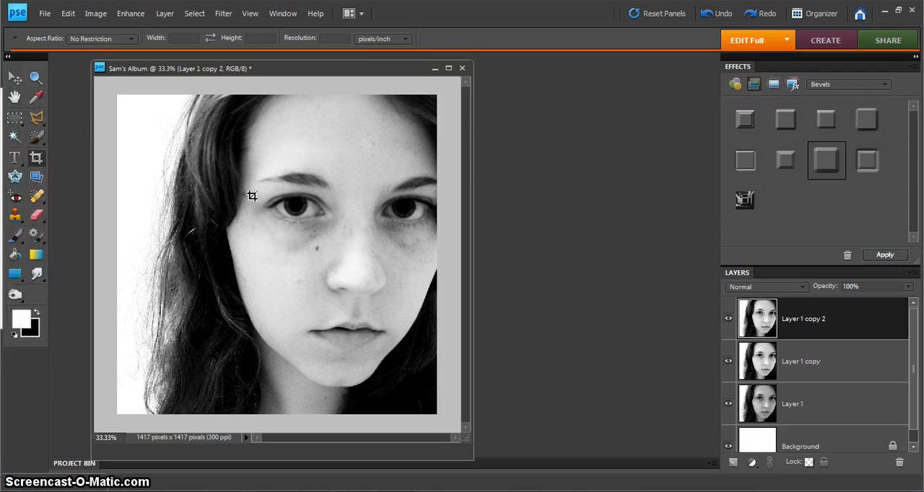
Remove the mole and small blemishes on the cheeks with a 27 px Spot Healing Brush on the newest layer
left_click(37, 197)
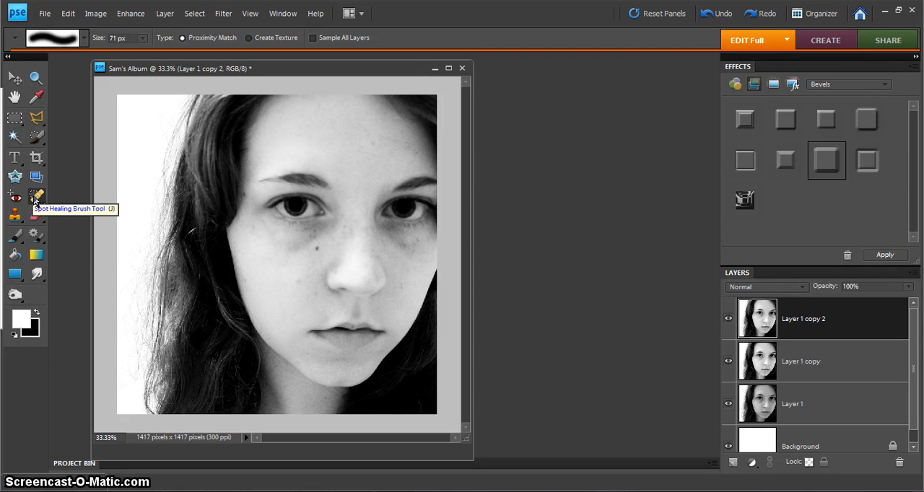
left_click(142, 39)
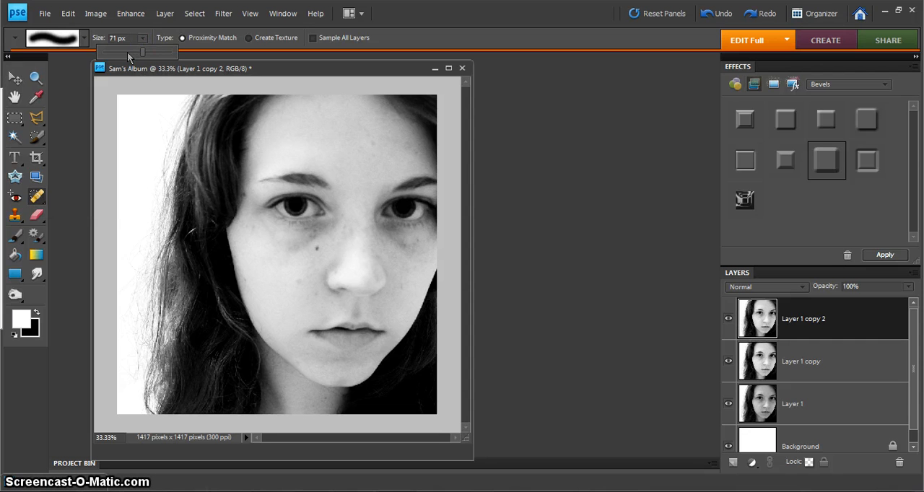
left_click_drag(127, 52, 122, 52)
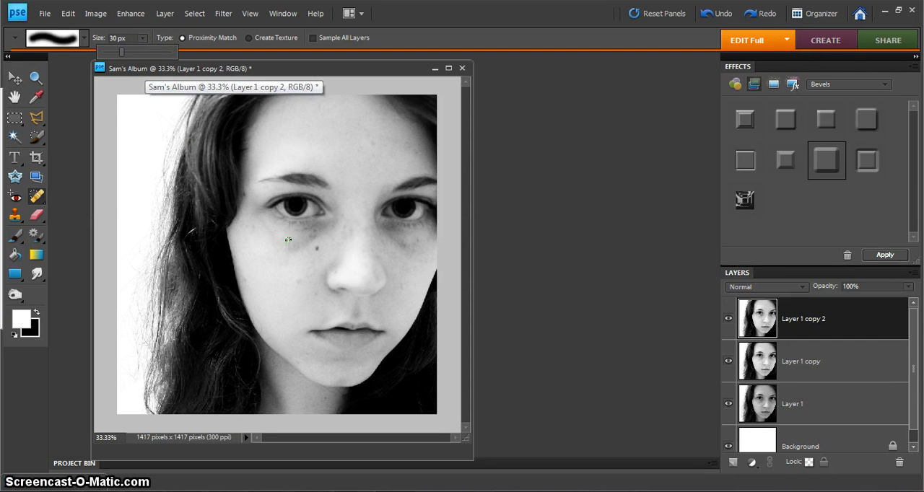
left_click(121, 52)
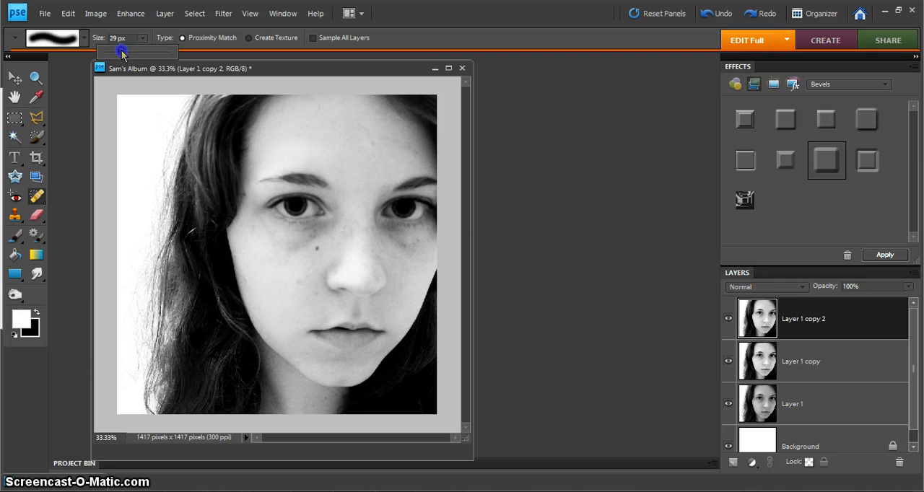
left_click(318, 247)
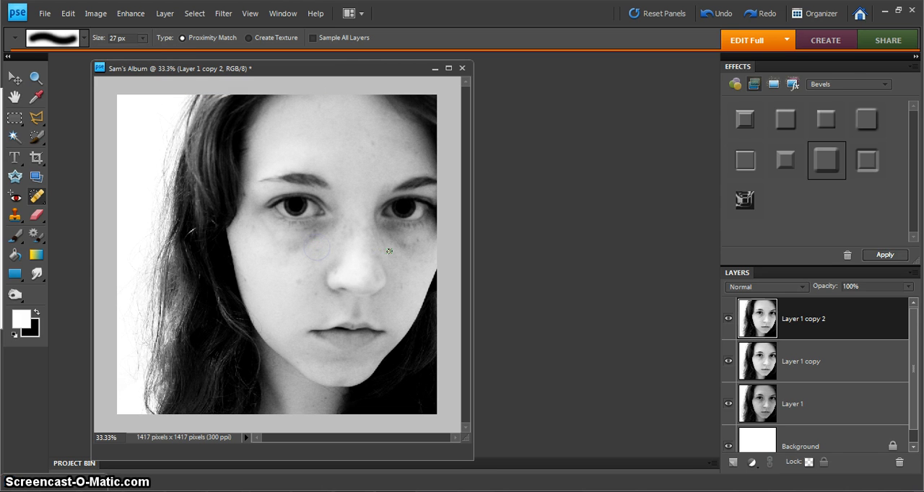
left_click(319, 249)
left_click(299, 281)
left_click(316, 294)
left_click(304, 280)
left_click(401, 290)
Heal the freckles and dark marks beneath the eye on the portrait's left side with the Spot Healing Brush
left_click(310, 241)
left_click_drag(309, 238, 294, 244)
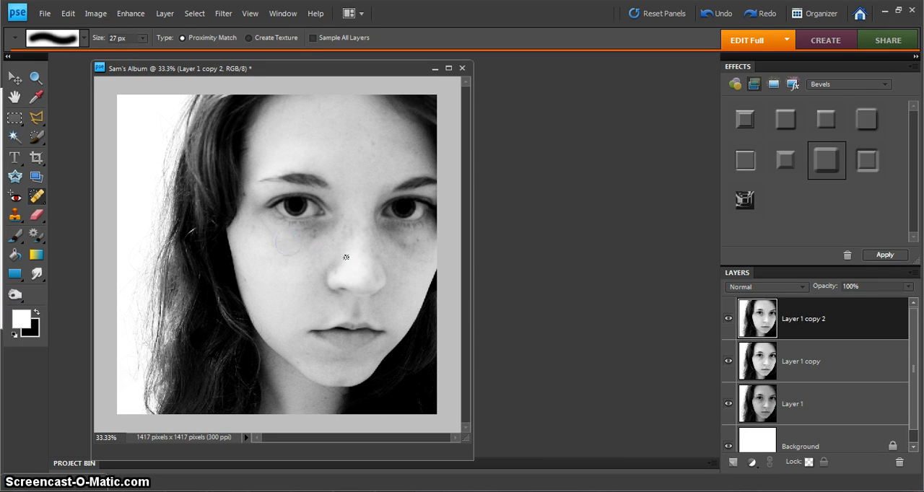
left_click(285, 245)
left_click(296, 252)
mouse_move(315, 237)
left_mouse_down()
mouse_move(306, 229)
mouse_move(322, 241)
mouse_move(324, 231)
mouse_move(313, 235)
mouse_move(329, 228)
mouse_move(321, 235)
left_mouse_up()
mouse_move(325, 230)
left_mouse_down()
mouse_move(337, 233)
mouse_move(325, 231)
left_mouse_up()
left_click(321, 229)
left_click(324, 226)
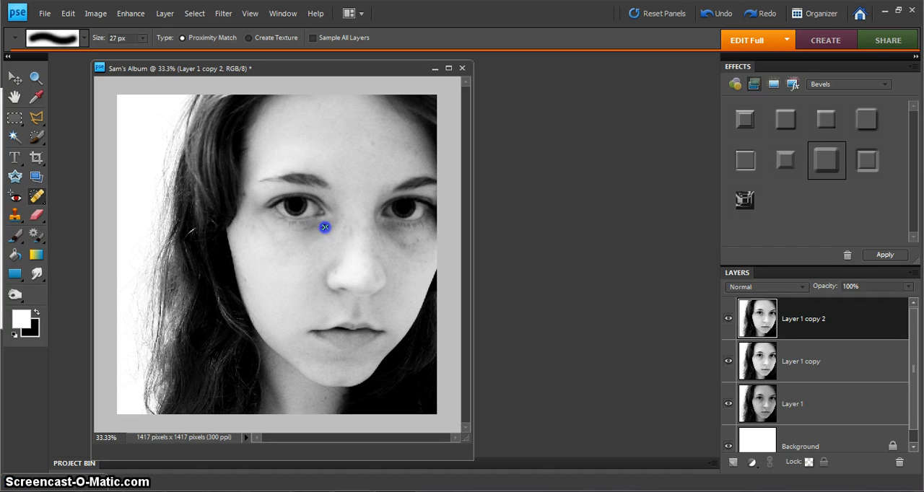
Retouch the skin beneath the same eye with a Clone Stamp brush smaller than 50 px
left_click(15, 216)
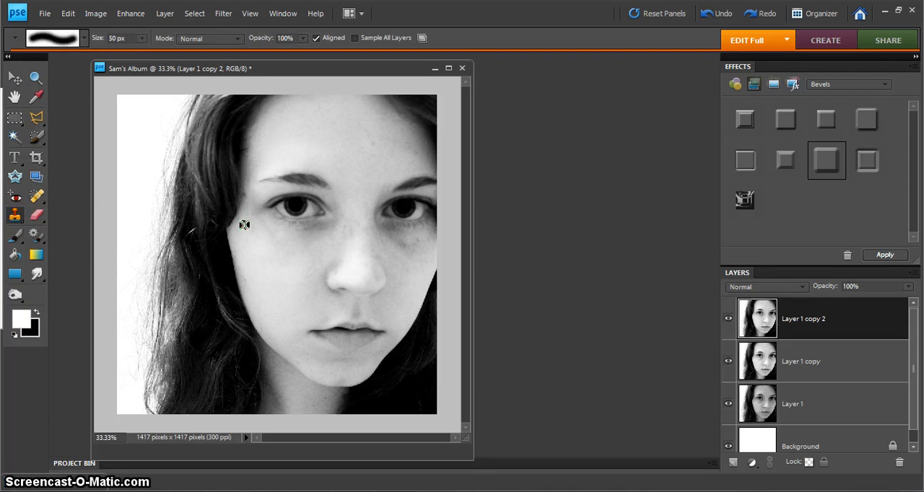
left_click(142, 39)
left_click(130, 53)
left_click_drag(327, 228, 310, 235)
Heal the remaining marks beneath both eyes, beside the nose and on the forehead with the 27 px Spot Healing Brush
left_click(36, 195)
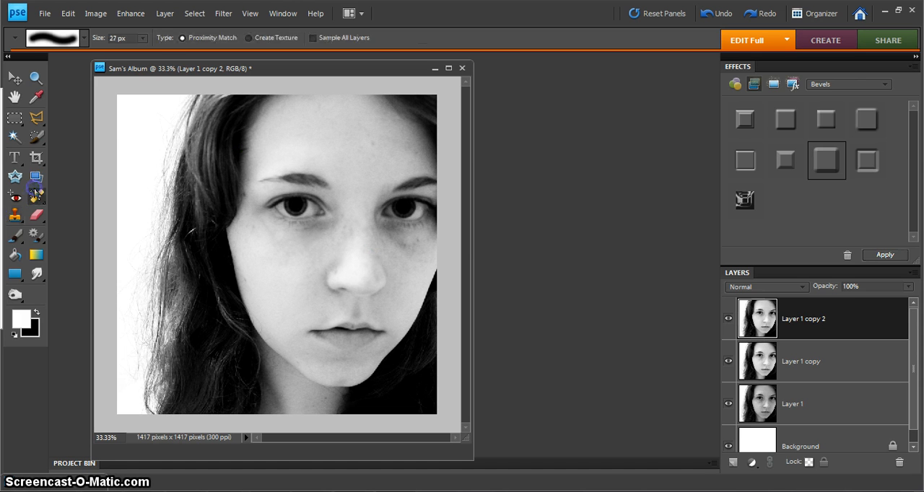
left_click(322, 237)
left_click(308, 252)
left_click(326, 228)
left_click(322, 229)
mouse_move(408, 250)
left_mouse_down()
mouse_move(388, 237)
mouse_move(410, 252)
mouse_move(390, 239)
mouse_move(420, 243)
mouse_move(414, 238)
mouse_move(408, 255)
mouse_move(419, 254)
left_mouse_up()
mouse_move(325, 226)
left_mouse_down()
mouse_move(317, 231)
mouse_move(342, 215)
left_mouse_up()
left_click_drag(377, 254, 377, 253)
left_click_drag(373, 145, 373, 145)
Duplicate the retouched Layer 1 copy 2 within the album document, keeping the suggested name
right_click(780, 319)
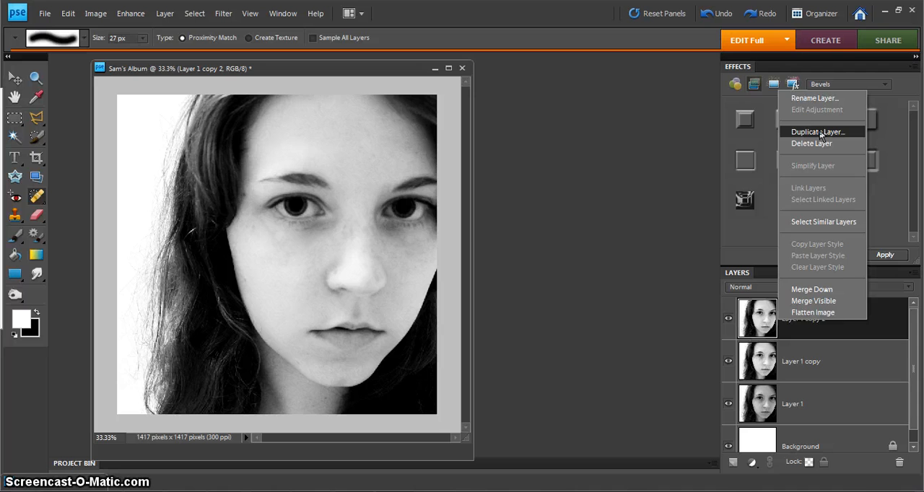
left_click(817, 132)
left_click(573, 147)
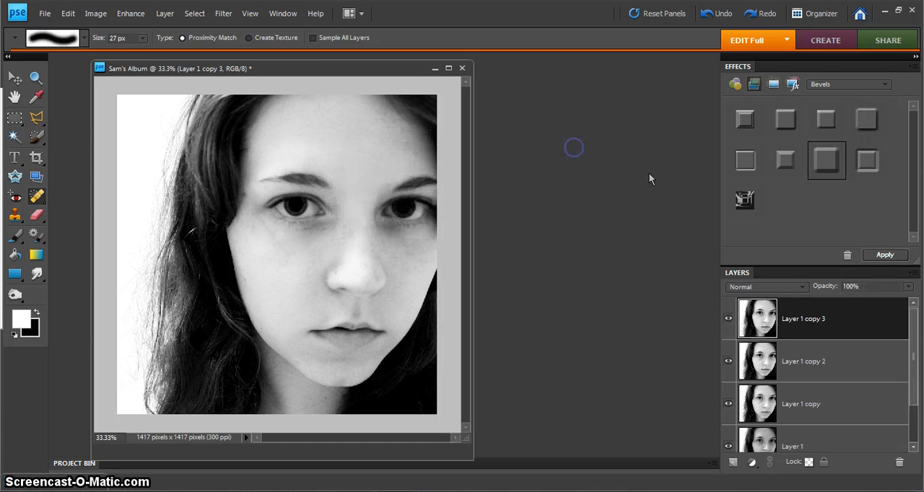
Add a new layer and paint black eyeliner along the lower lids of both eyes with a 29 px brush
left_click(733, 462)
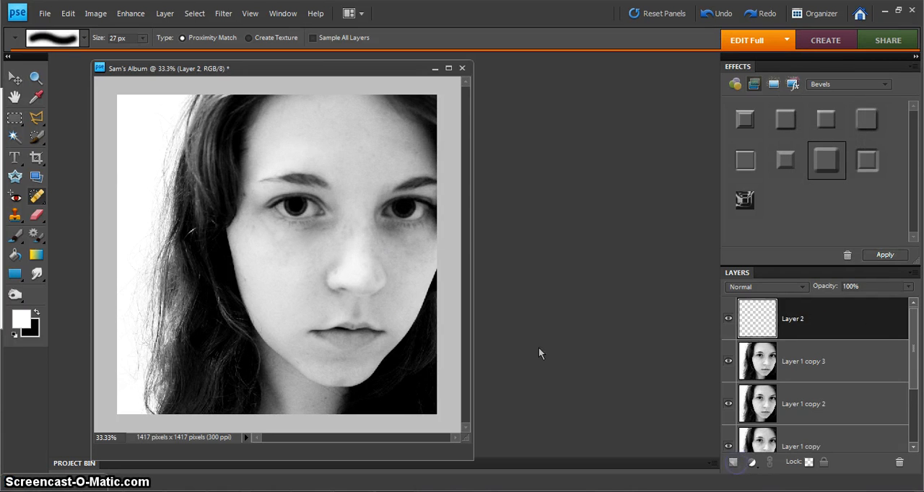
left_click(15, 237)
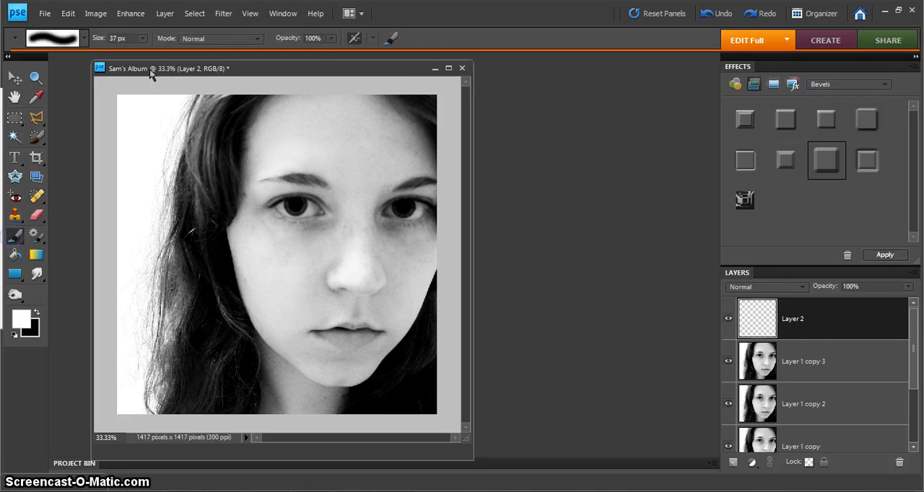
left_click(140, 39)
left_click_drag(137, 52, 133, 52)
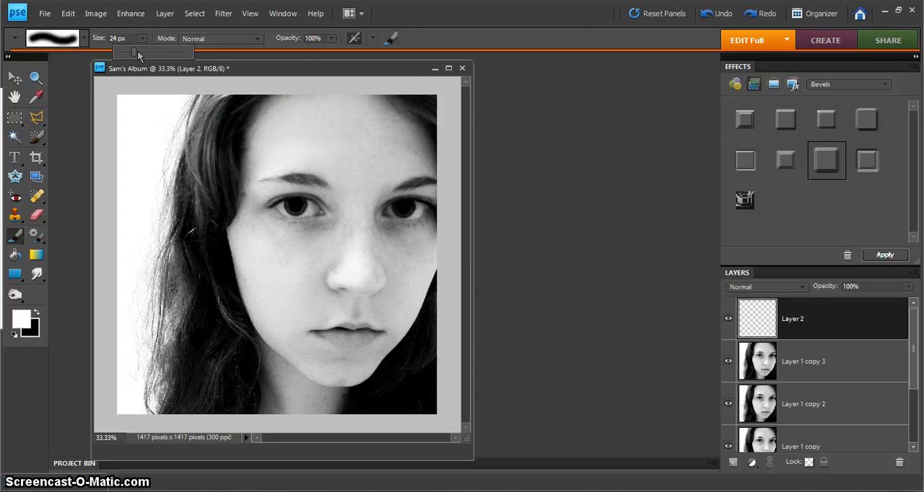
left_click(137, 50)
left_click(37, 311)
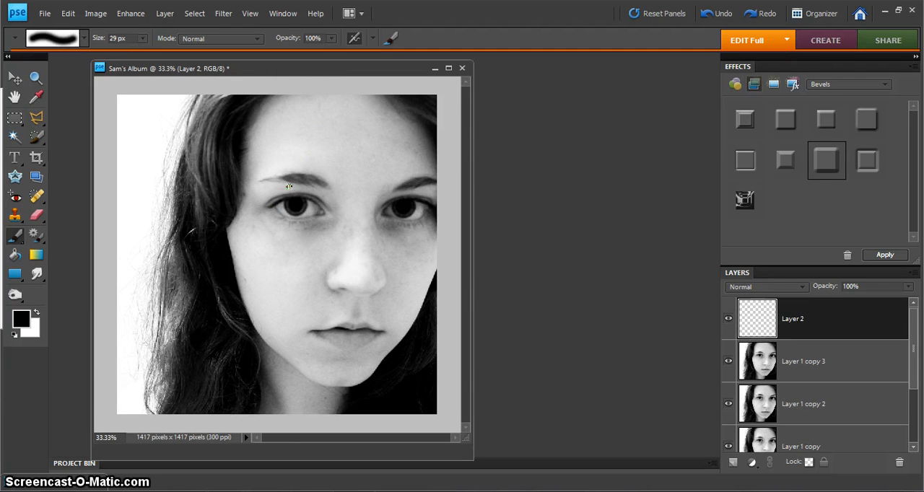
mouse_move(275, 208)
left_mouse_down()
mouse_move(290, 219)
mouse_move(325, 216)
left_mouse_up()
mouse_move(385, 216)
left_mouse_down()
mouse_move(418, 222)
mouse_move(428, 211)
left_mouse_up()
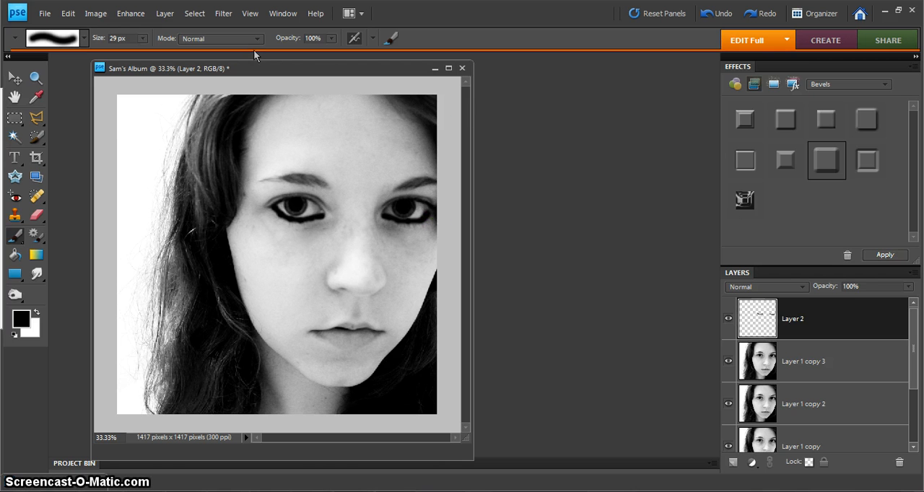
Soften the lower eyeliner with a Gaussian Blur of about 10 pixels and reduce Layer 2's opacity to 78%
left_click(224, 13)
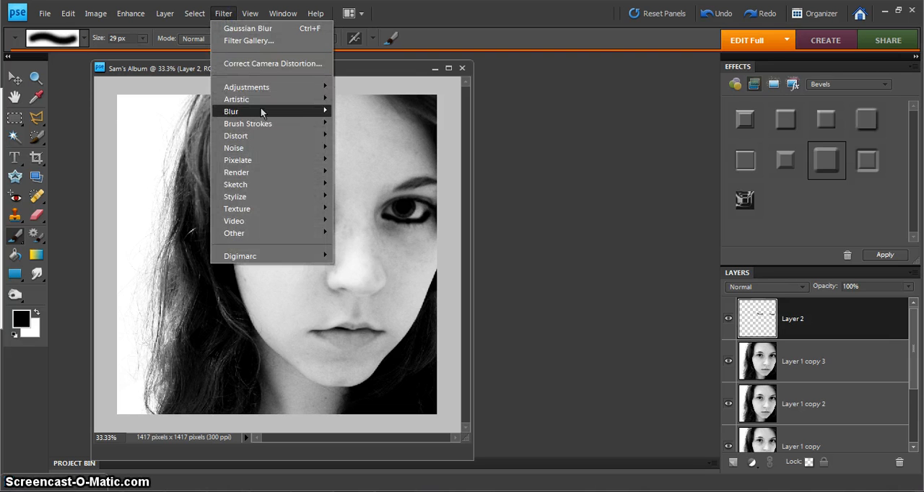
mouse_move(260, 110)
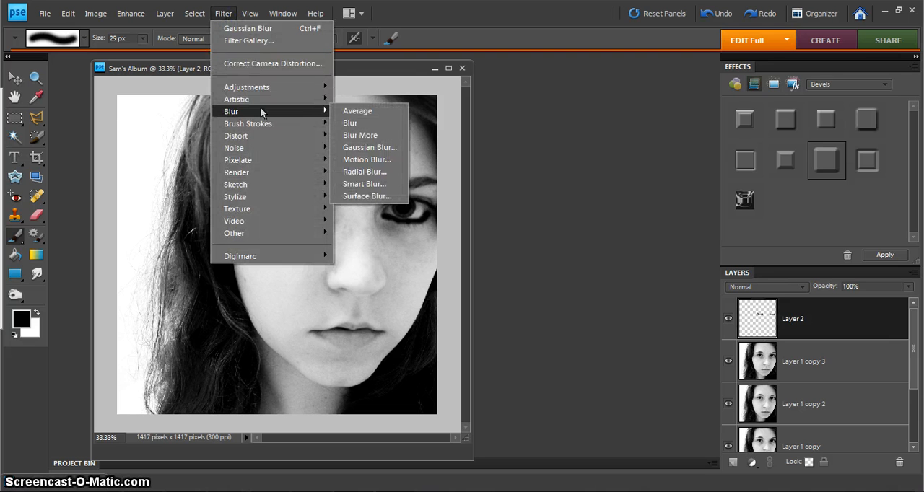
left_click(361, 148)
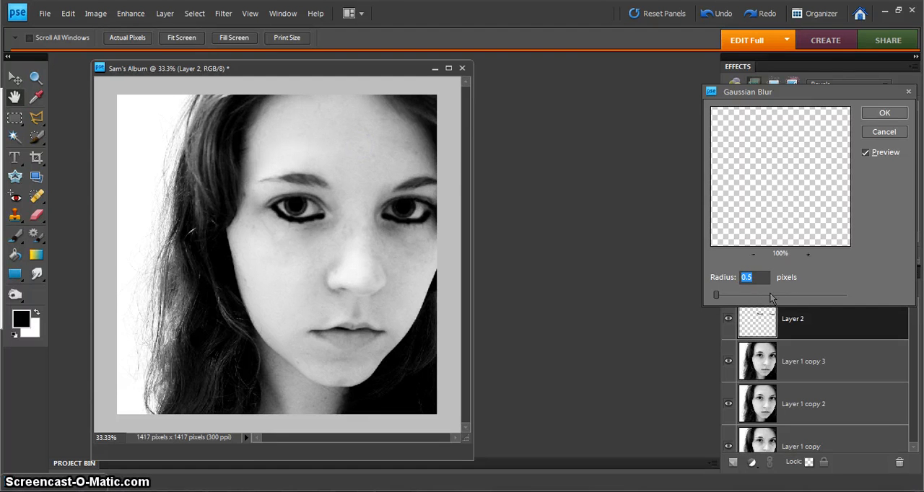
left_click(742, 294)
left_click_drag(746, 297, 768, 294)
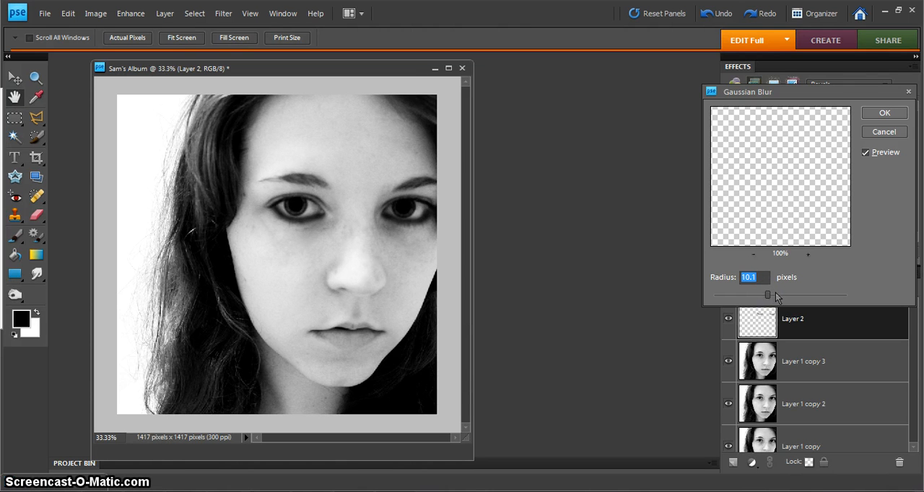
left_click_drag(767, 297, 769, 298)
mouse_move(771, 297)
left_mouse_down()
mouse_move(783, 300)
mouse_move(769, 303)
left_mouse_up()
left_click(882, 113)
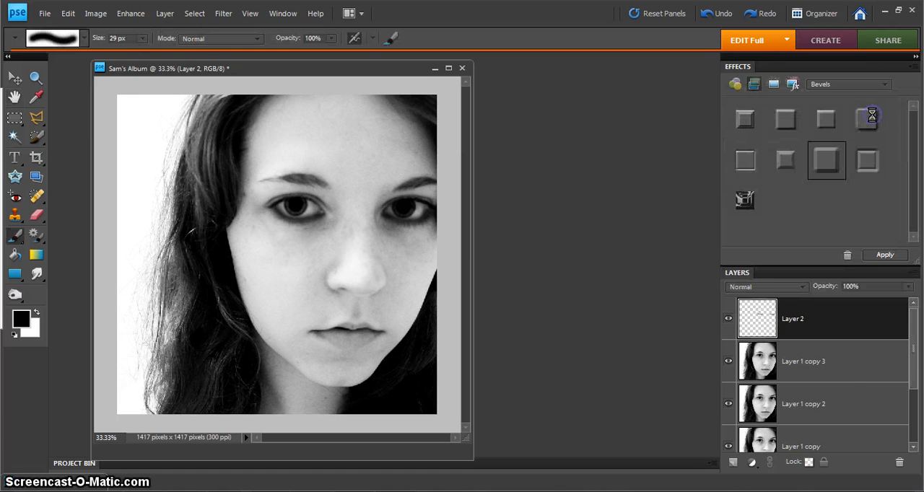
left_click_drag(911, 287, 892, 299)
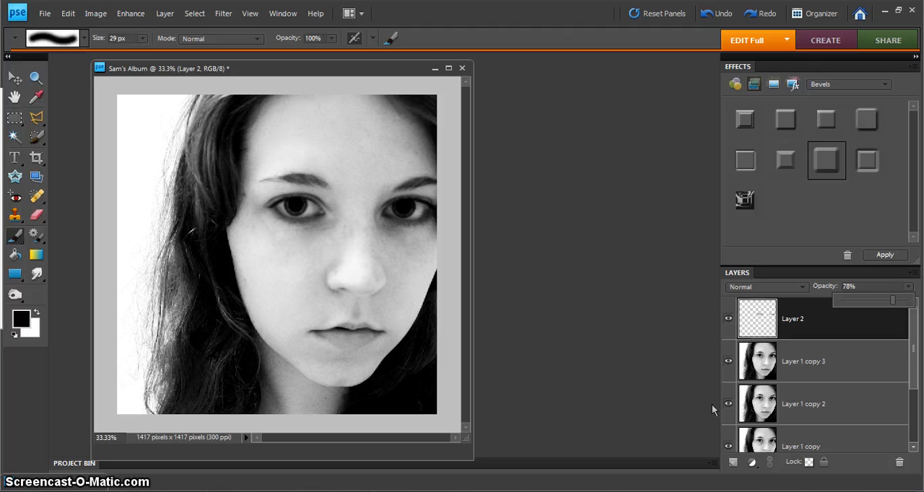
Add another new layer and paint black eyeliner along the upper lids of both eyes
left_click(732, 462)
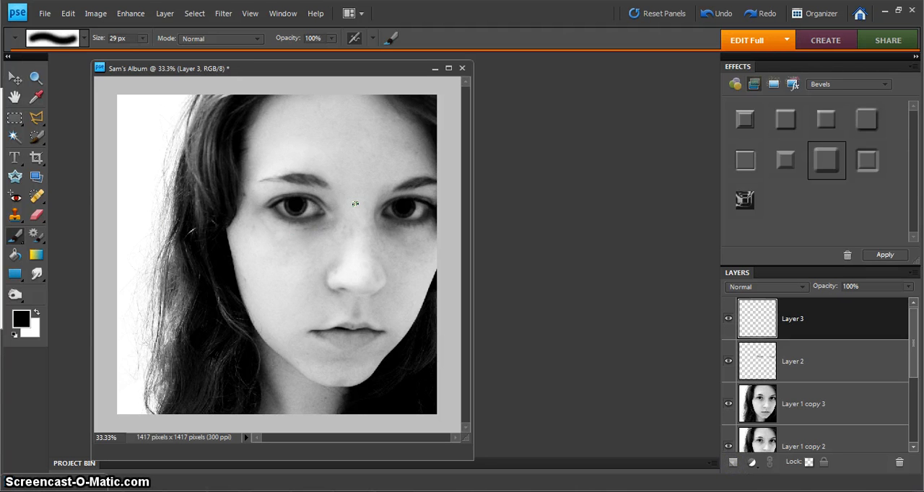
mouse_move(326, 209)
left_mouse_down()
mouse_move(283, 199)
mouse_move(264, 207)
left_mouse_up()
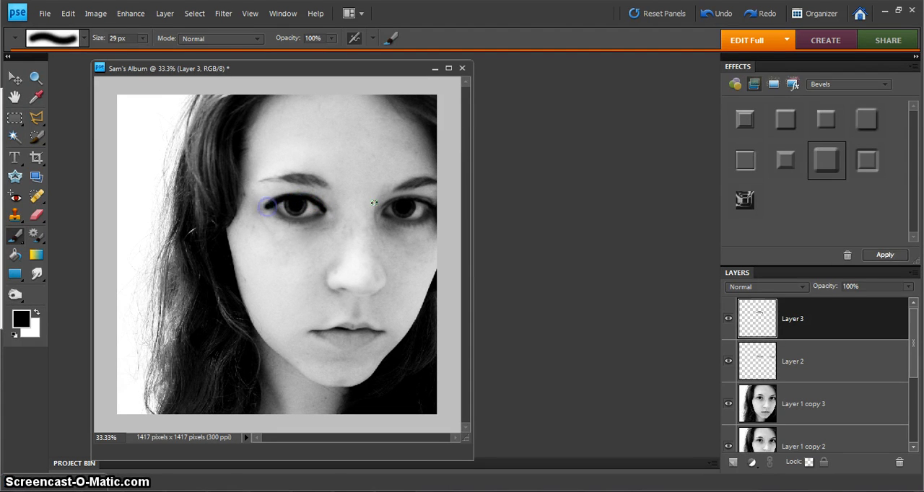
mouse_move(438, 204)
left_mouse_down()
mouse_move(384, 210)
mouse_move(419, 199)
left_mouse_up()
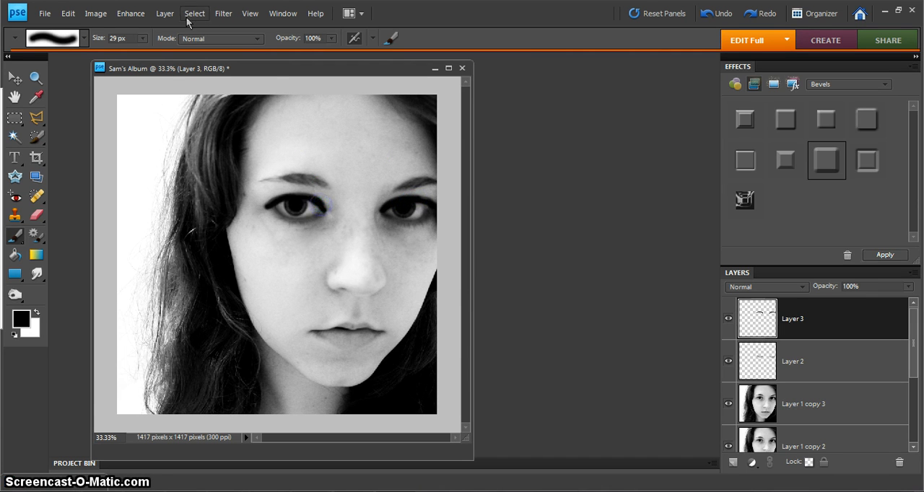
Repeat the Gaussian Blur on the upper eyeliner and reduce Layer 3's opacity to 58%
left_click(220, 12)
mouse_move(302, 111)
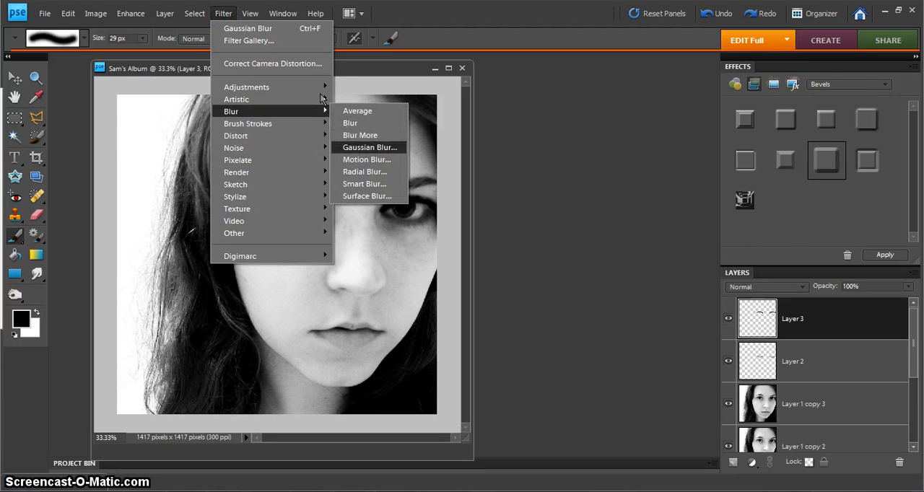
mouse_move(282, 13)
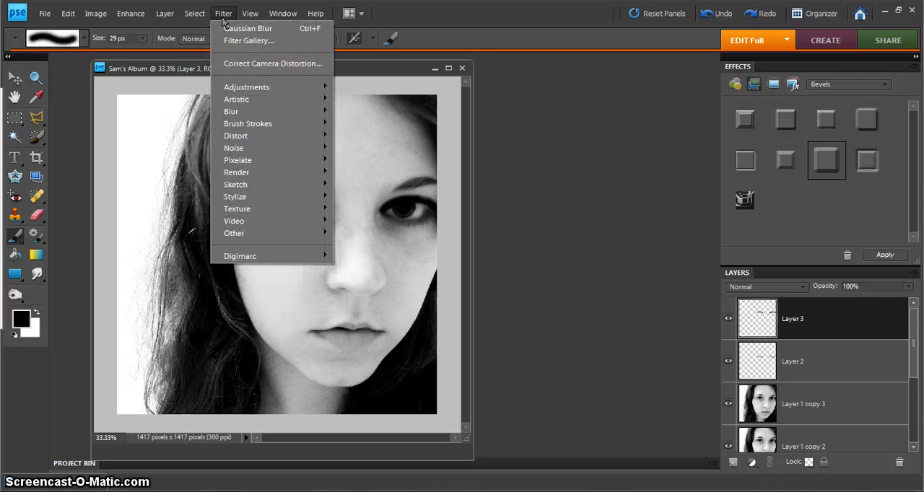
left_click(226, 28)
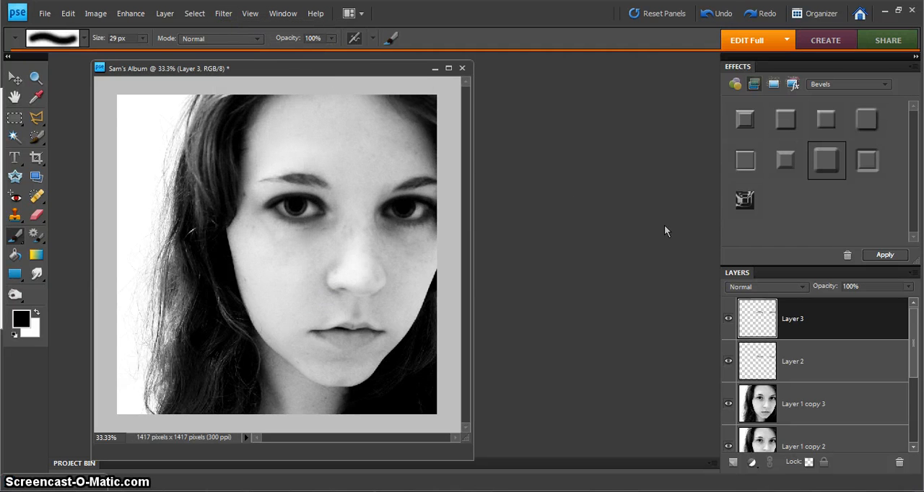
left_click(909, 287)
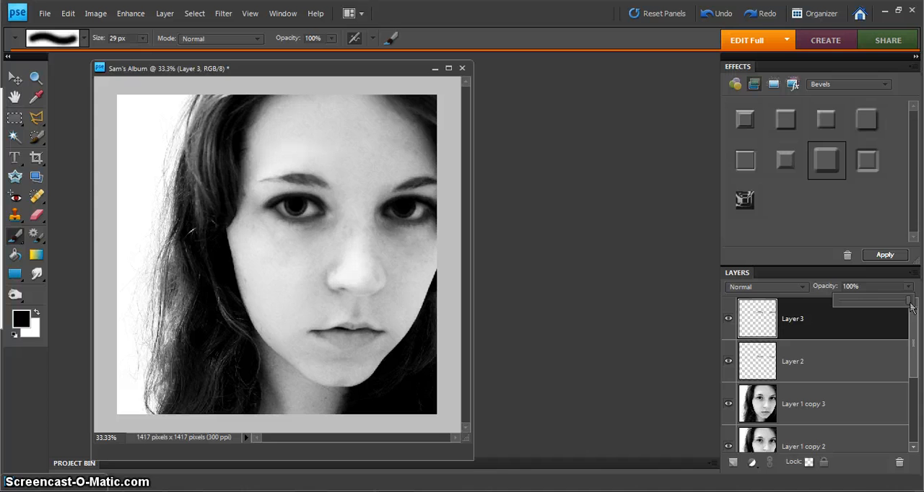
left_click_drag(907, 305, 878, 303)
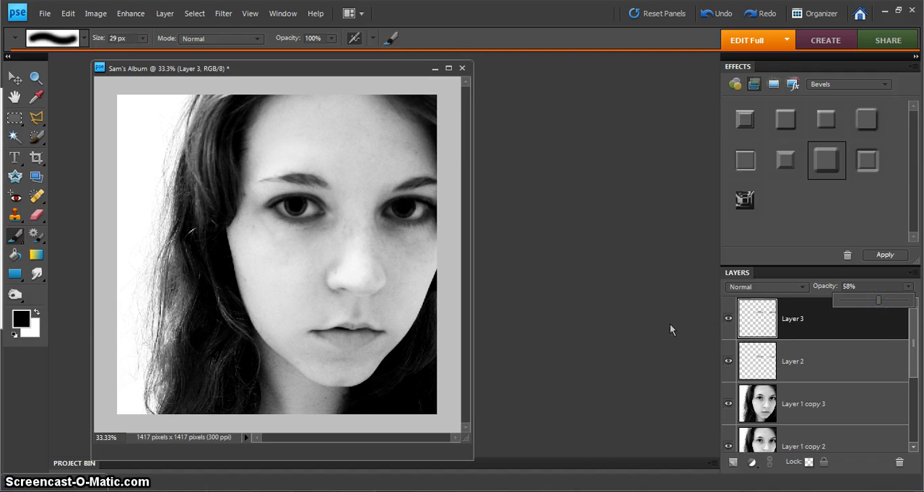
left_click(643, 320)
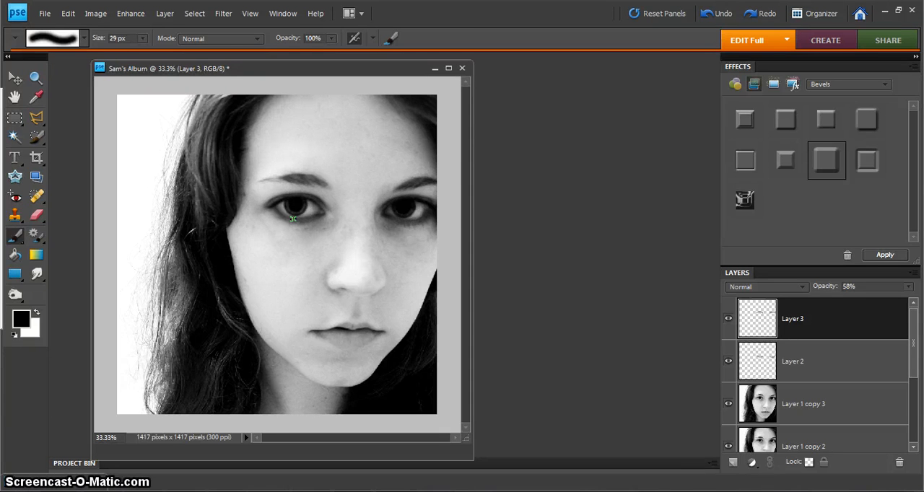
Draw a paragraph text box for the title across the forehead and eyes of the portrait
left_click(15, 157)
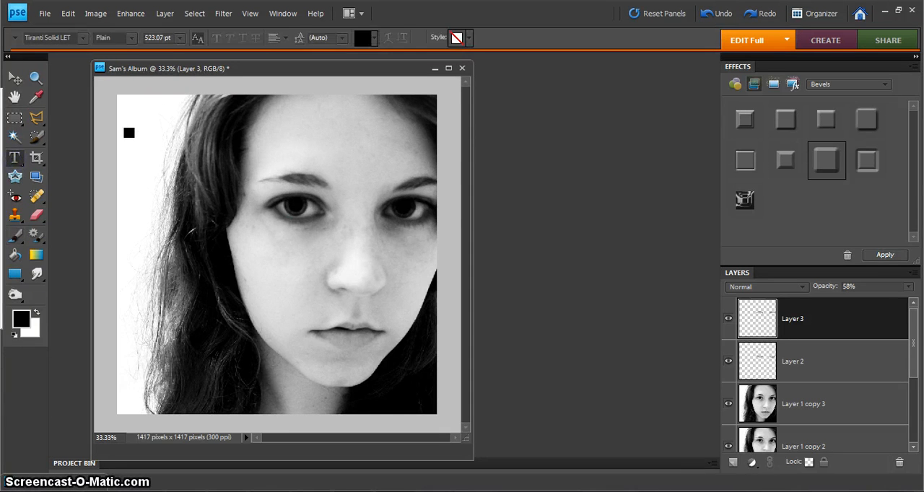
left_click_drag(127, 134, 394, 262)
left_click(258, 170)
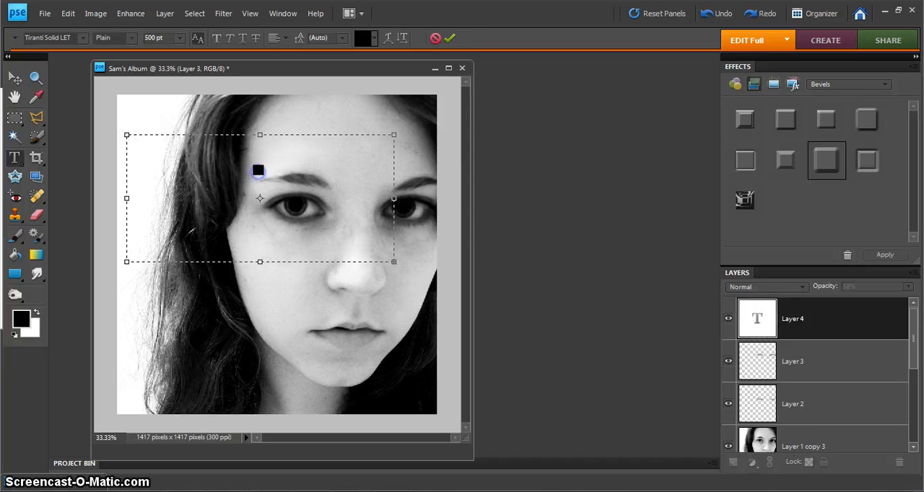
left_click(368, 181)
left_click(166, 163)
Set the font size to 36 pt and enter "This Is My Creation" in the text box
left_click(180, 39)
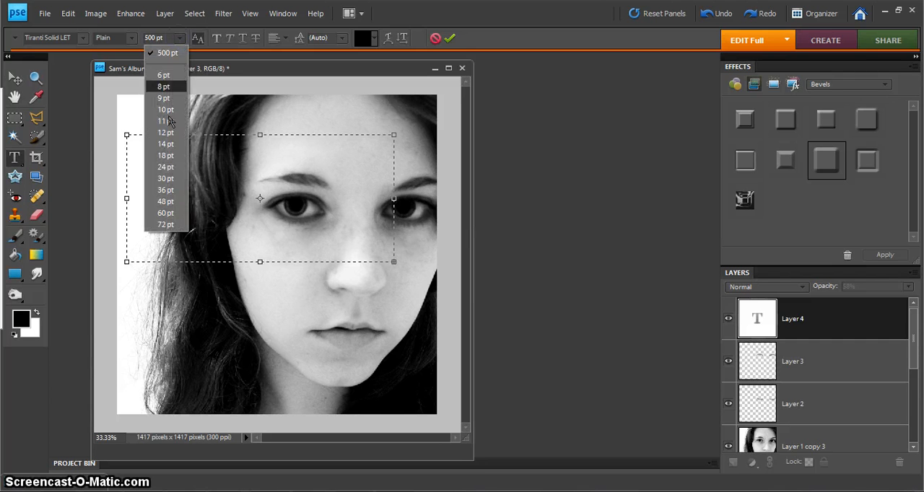
left_click(164, 225)
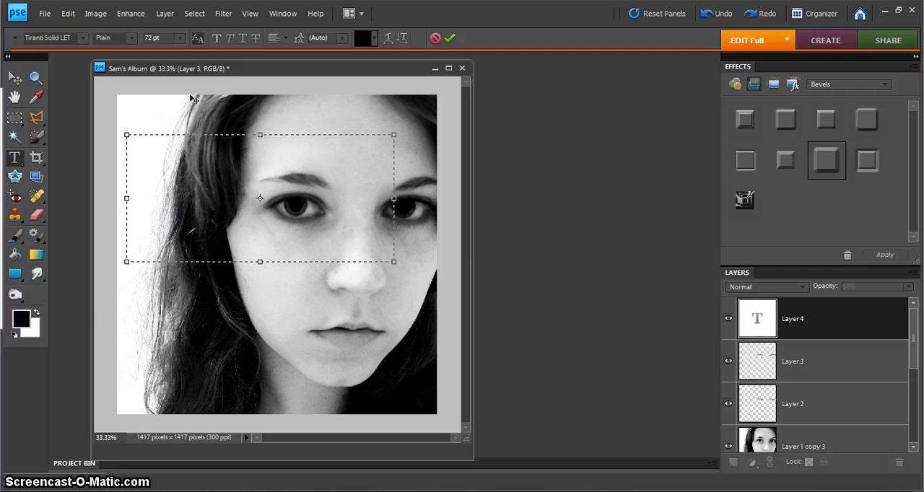
left_click(179, 40)
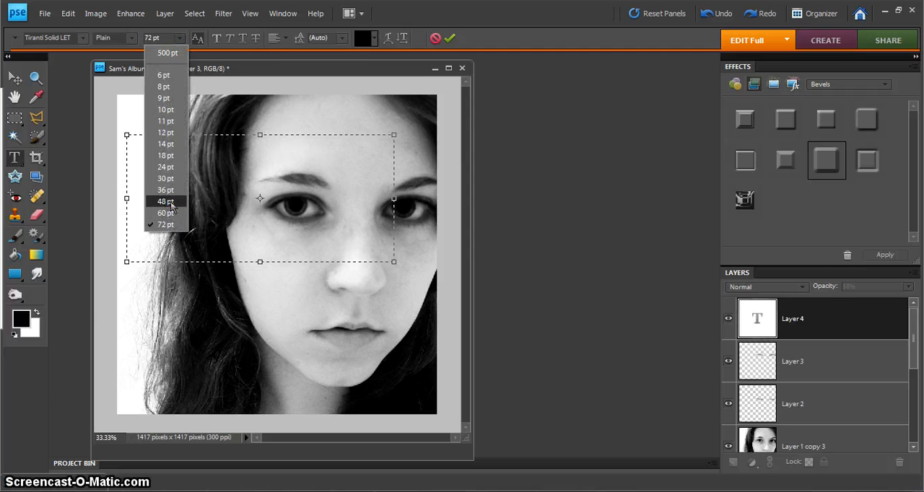
left_click(172, 200)
left_click(179, 40)
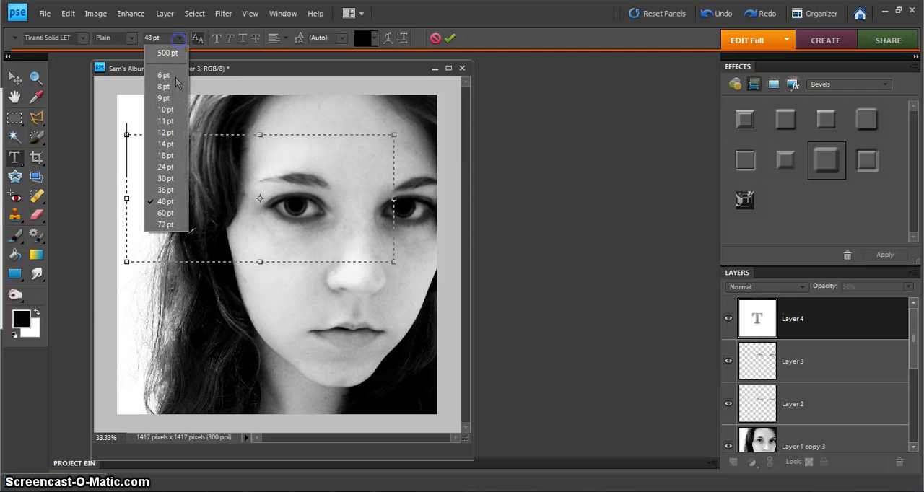
left_click(166, 192)
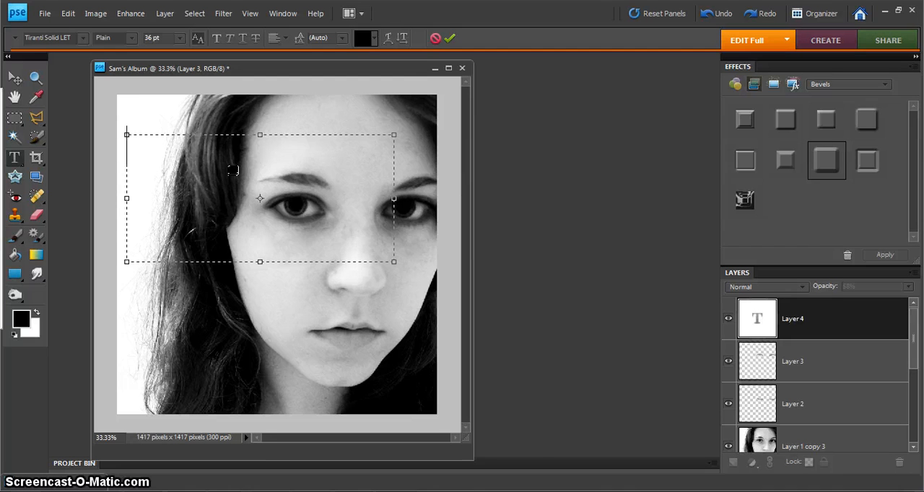
type("This Is")
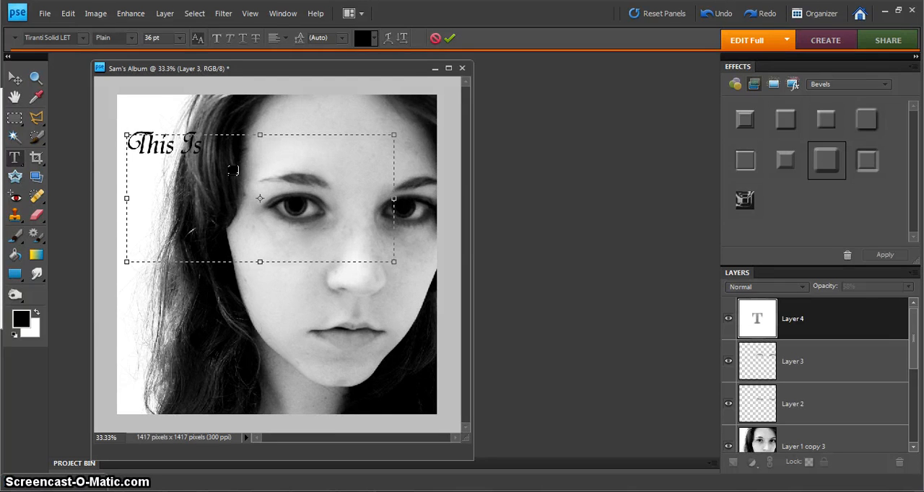
type(" My Creation")
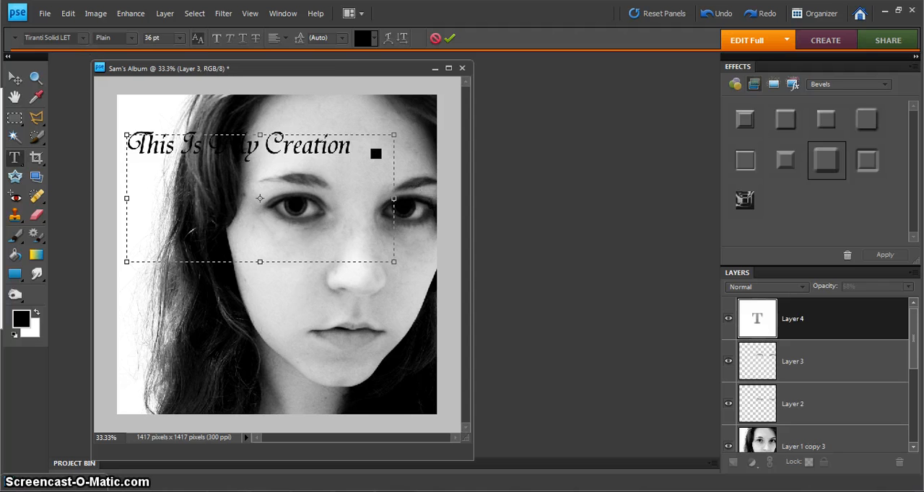
Enlarge the title text to 48 pt and shrink its text box to fit closely around the two lines
left_click_drag(369, 155, 132, 165)
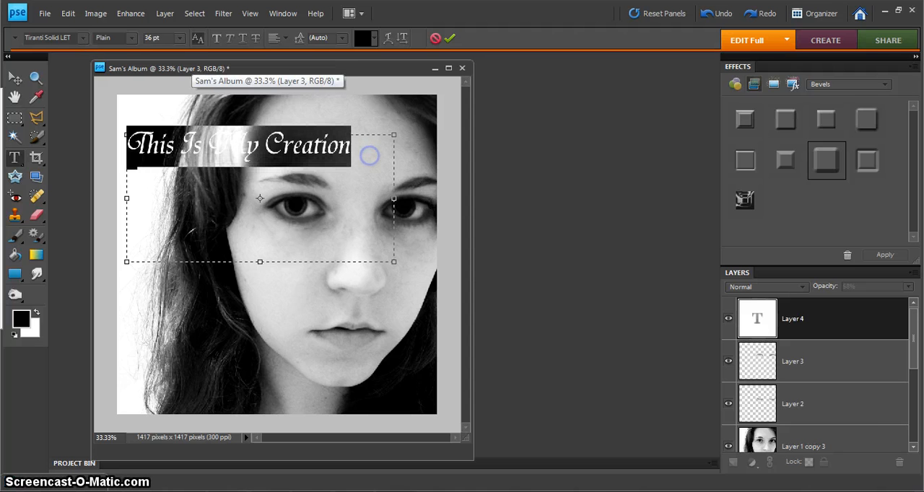
left_click(85, 39)
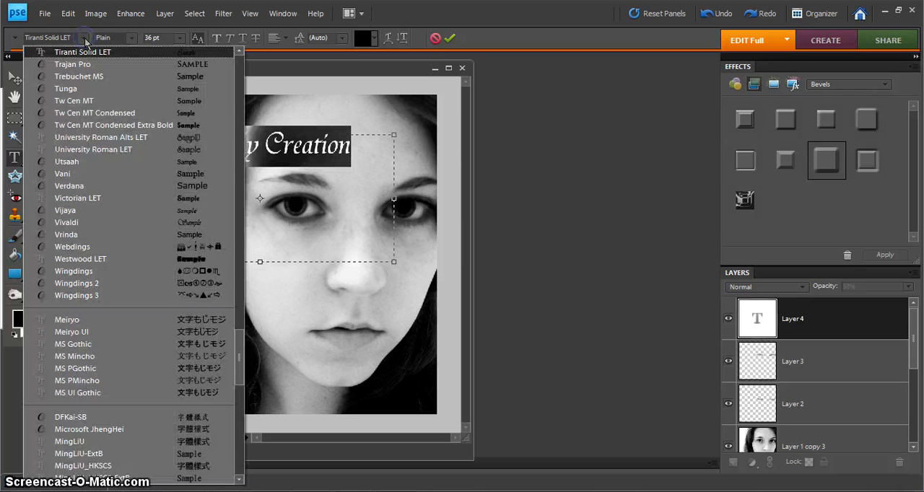
left_click(196, 55)
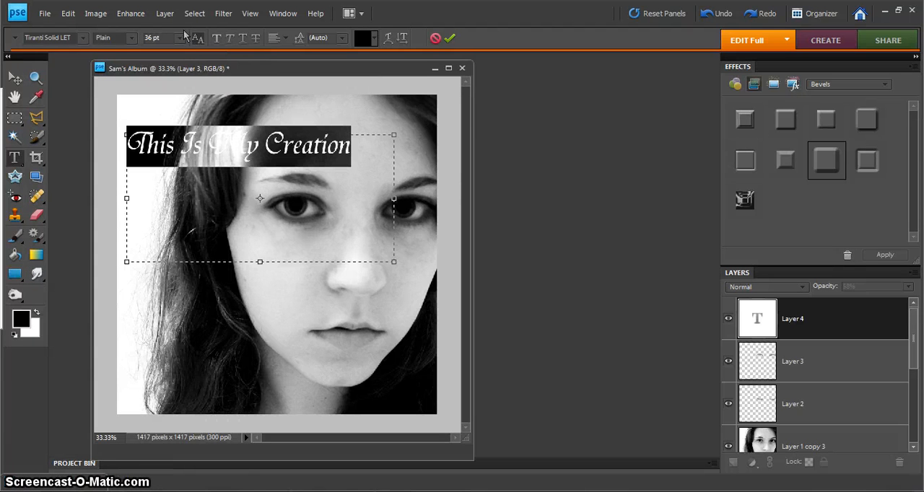
left_click(180, 37)
left_click(166, 201)
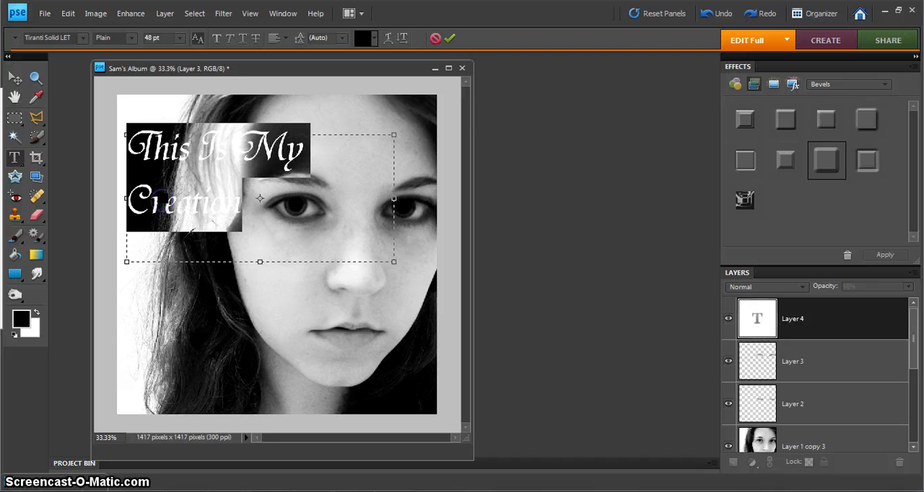
left_click(330, 140)
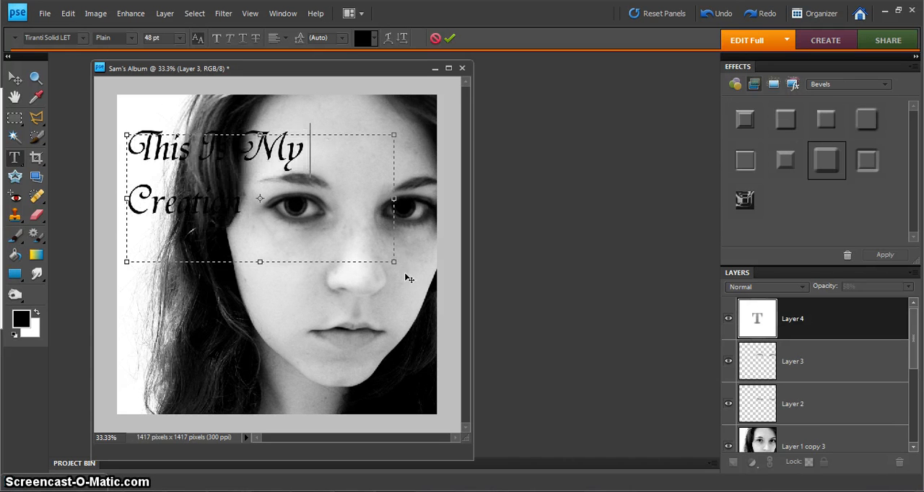
left_click_drag(393, 261, 318, 217)
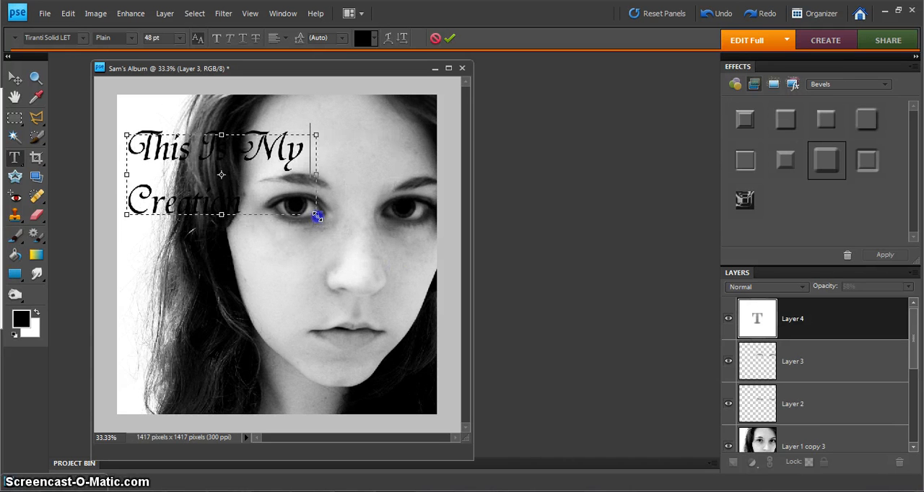
Commit the title text and move it slightly up toward the upper-left corner of the portrait
left_click(15, 77)
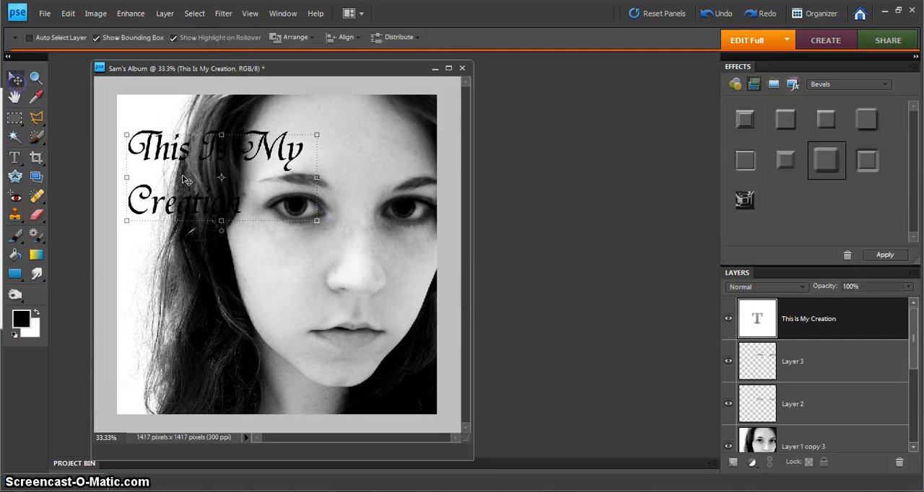
double_click(150, 134)
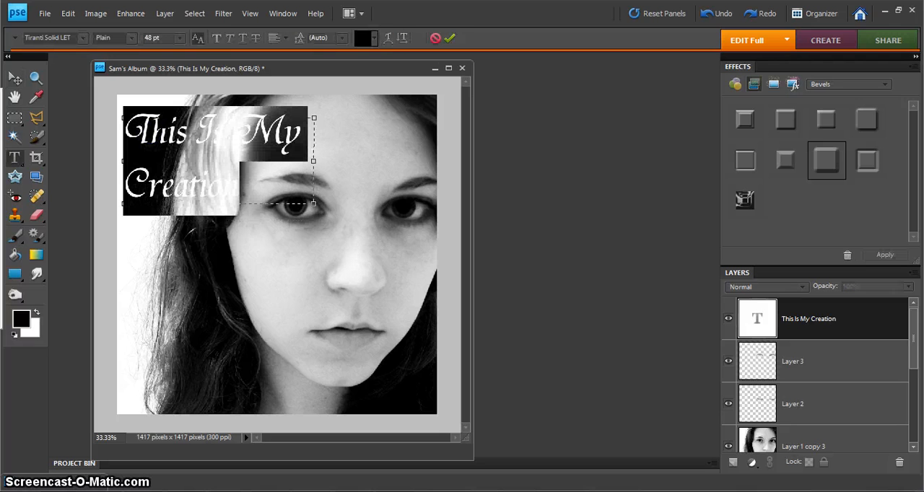
left_click(387, 39)
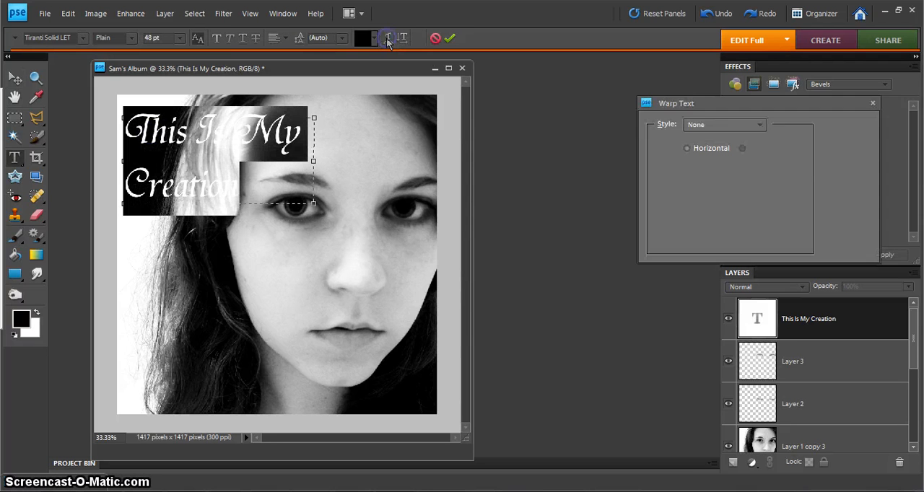
left_click(753, 124)
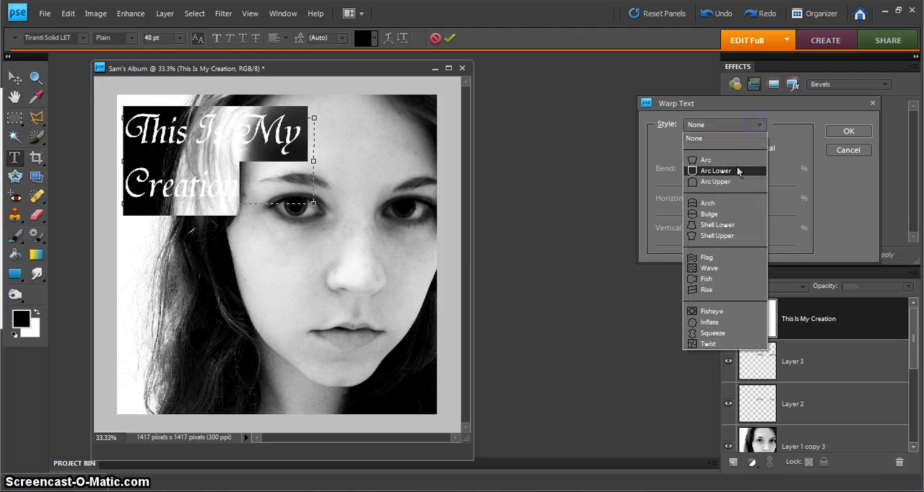
left_click(746, 156)
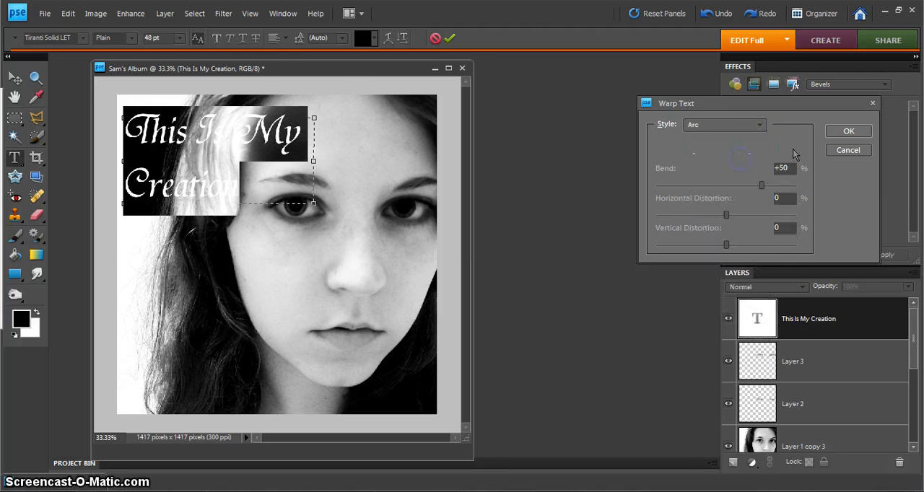
left_click(848, 151)
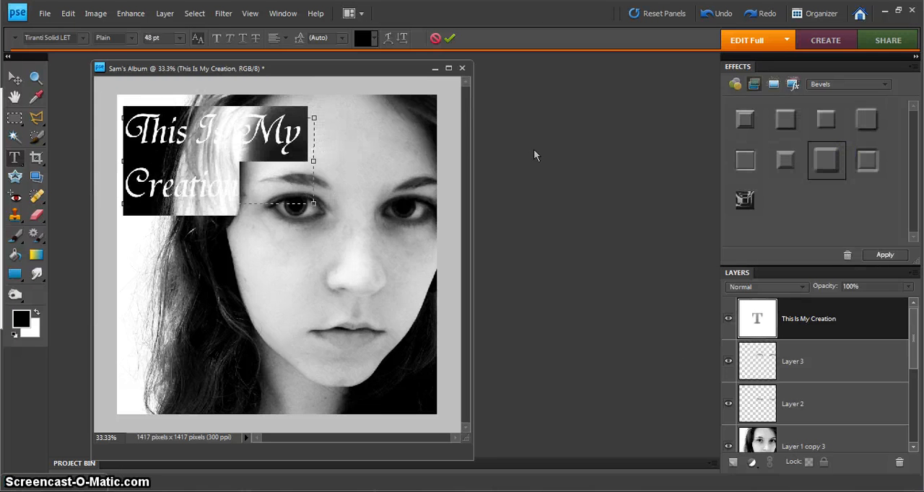
left_click(355, 192)
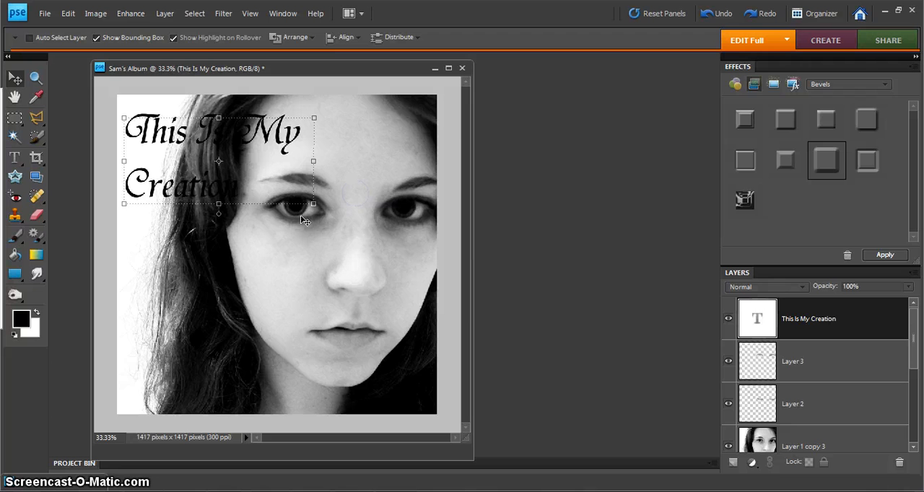
Scale the title to about 106.8% width and 105.3% height, nudging it slightly up and to the left
left_click_drag(316, 164, 322, 161)
left_click_drag(322, 218, 326, 224)
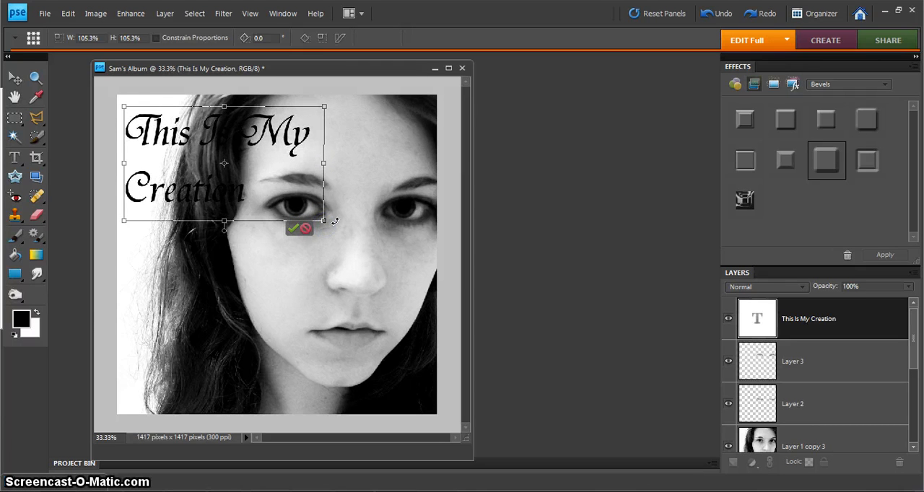
key("Left")
key("Left")
key("Left")
key("Up")
key("Up")
key("Up")
key("Left")
key("Left")
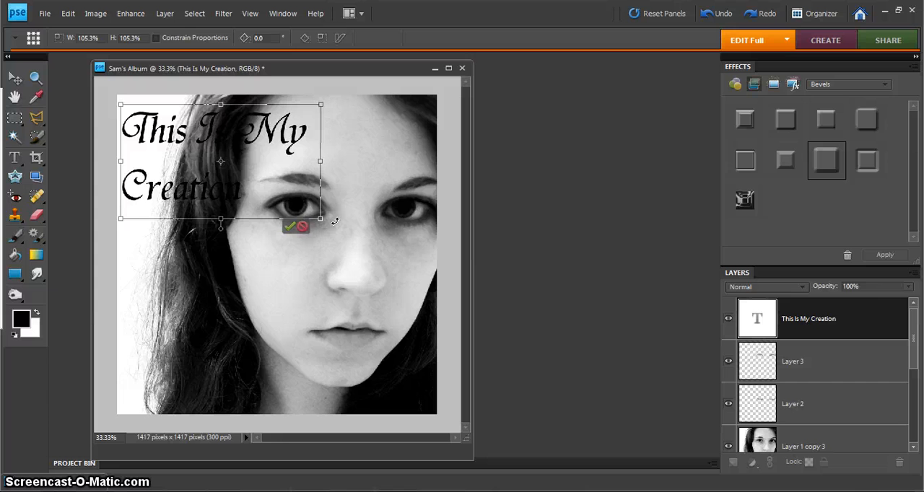
key("Left")
key("Left")
key("Up")
key("Up")
key("Up")
key("Left")
key("Left")
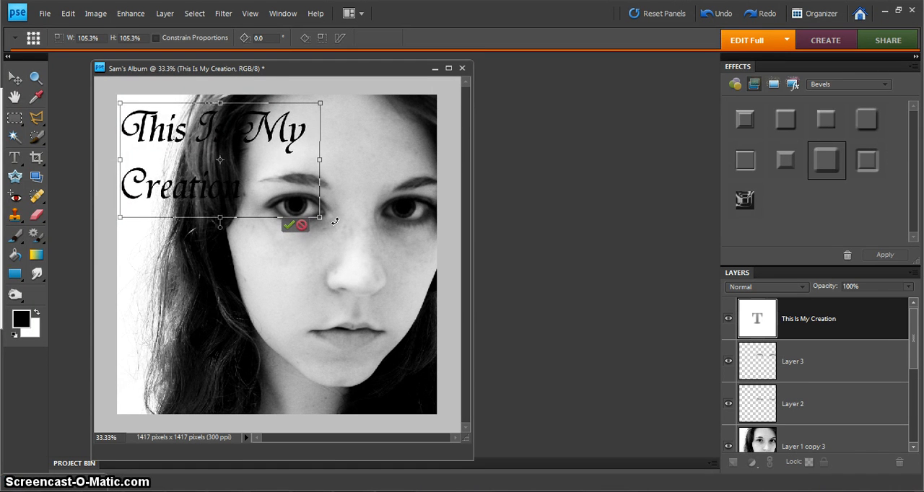
key("Right")
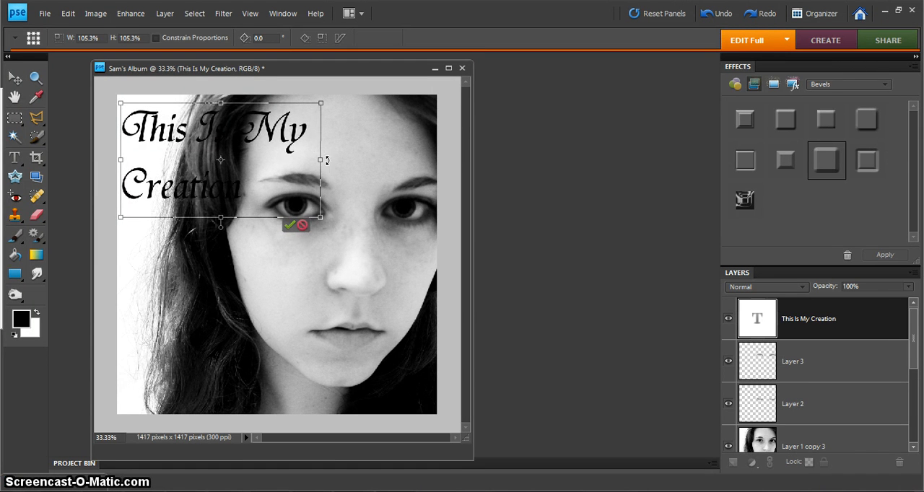
left_click_drag(320, 160, 323, 160)
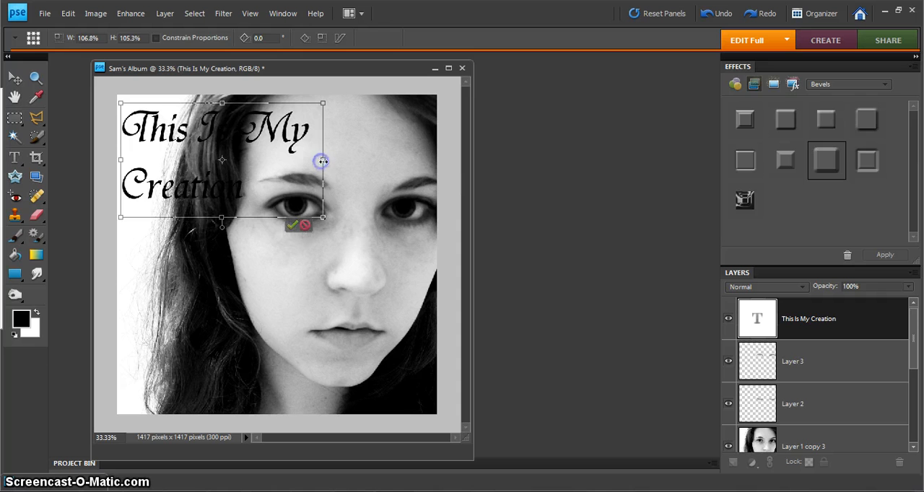
left_click(291, 226)
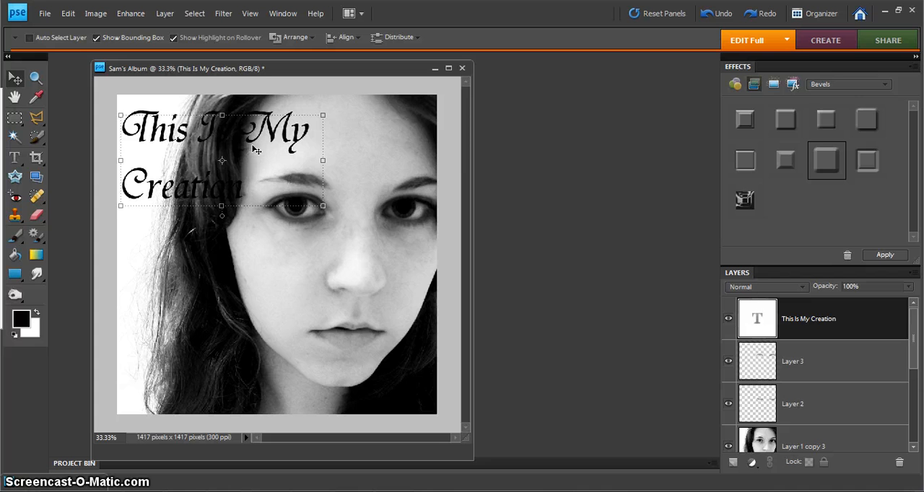
Recolour the word "Is" in the title white
double_click(227, 143)
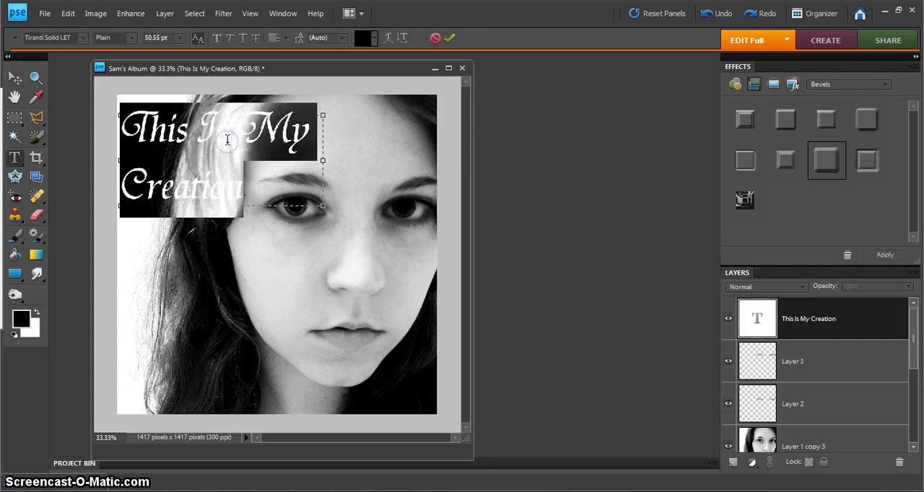
left_click(224, 129)
left_click_drag(226, 130, 199, 130)
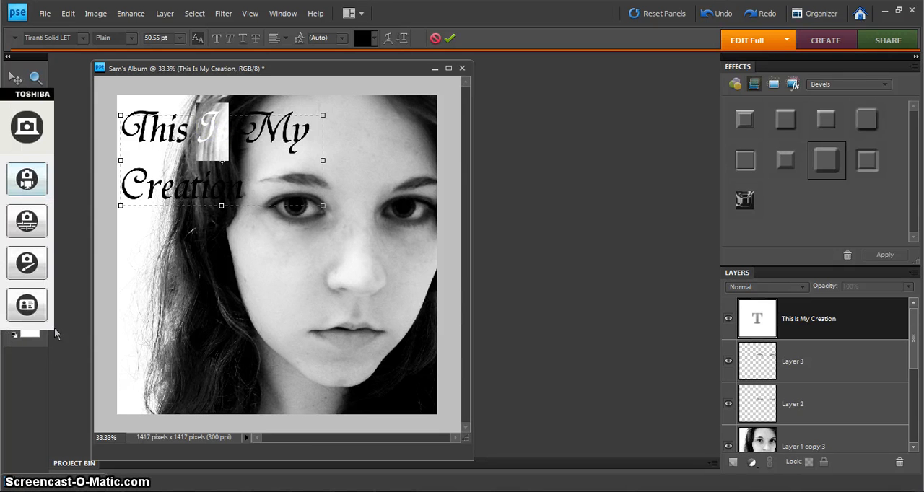
left_click(38, 313)
left_click(272, 169)
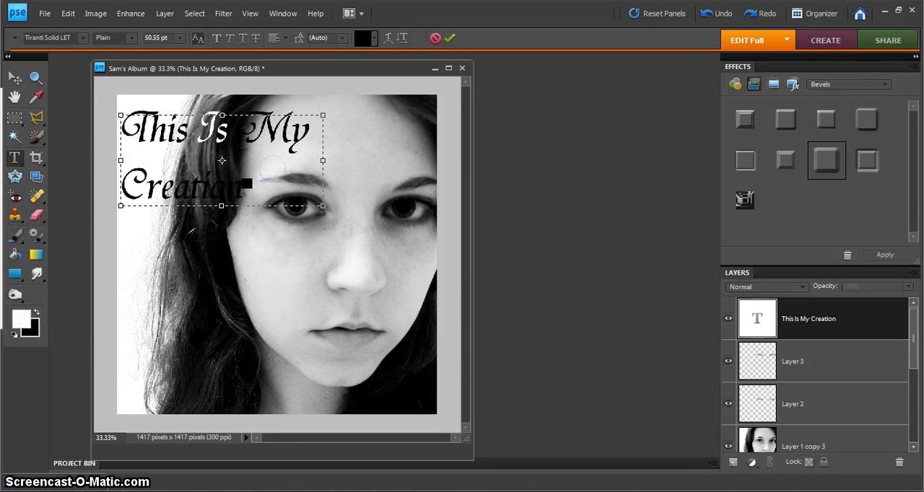
Recolour the letters "ation" of "Creation" white (ffffff) and commit the title text
left_click_drag(245, 188, 180, 190)
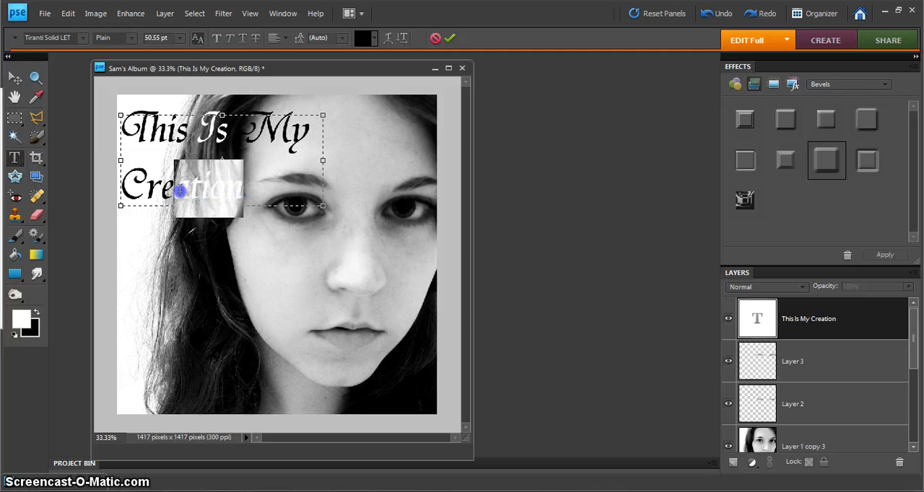
left_click(20, 319)
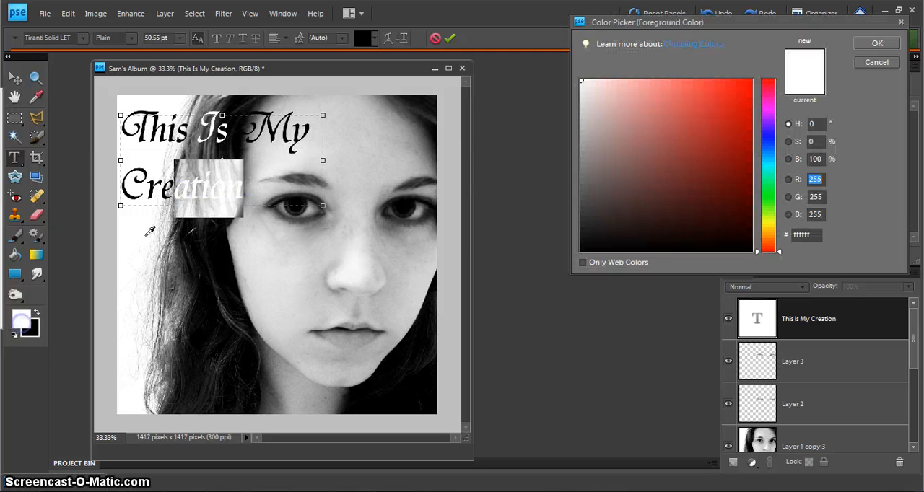
left_click(881, 44)
left_click(291, 182)
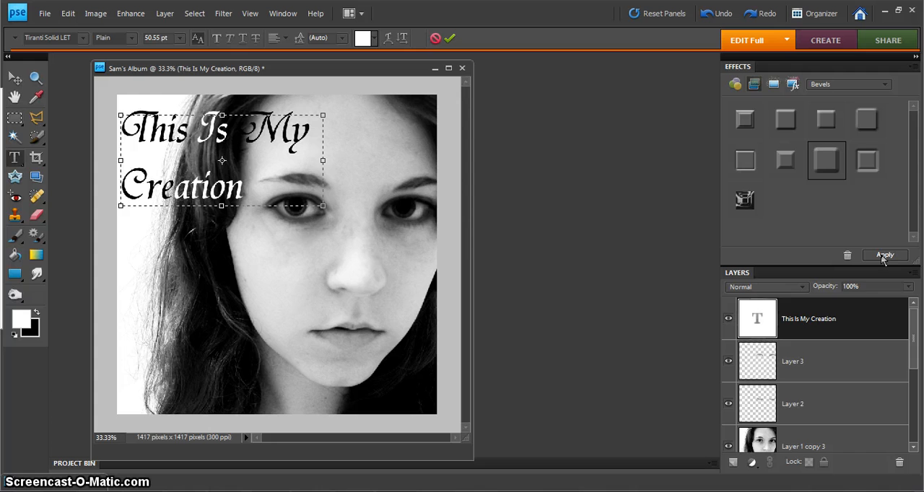
key("v")
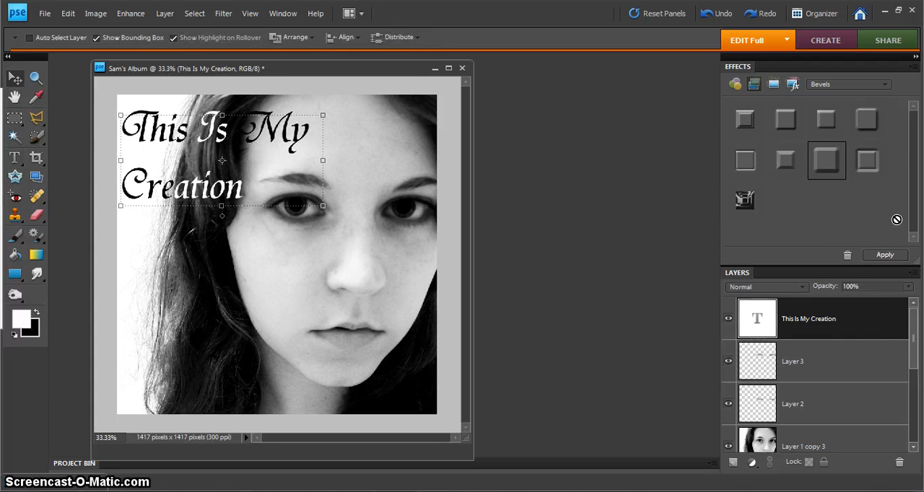
Apply the highlighted bevel style to the title with a 153° lighting angle, 6 px size and Down direction
left_click(885, 257)
left_click(892, 318)
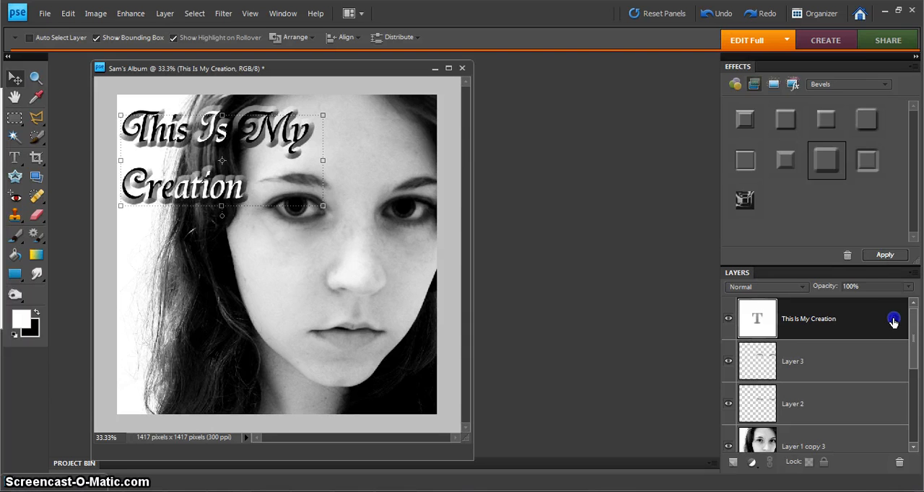
double_click(893, 320)
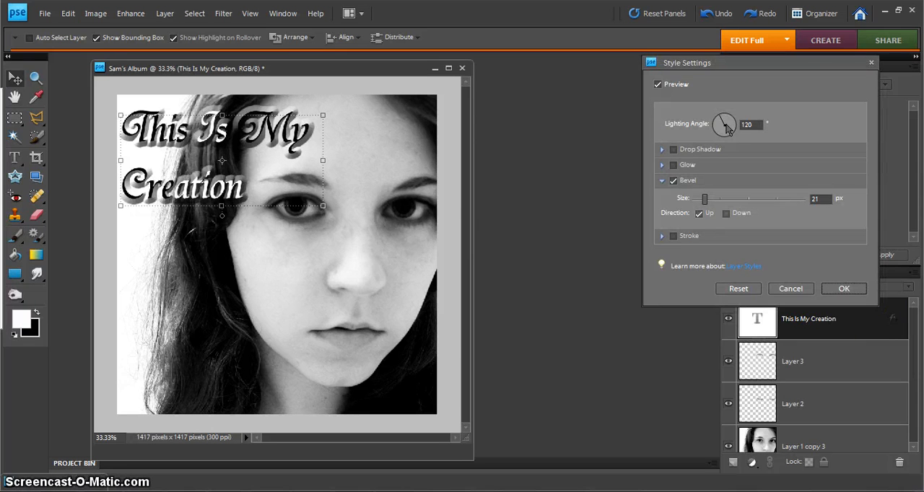
left_click_drag(724, 123, 719, 129)
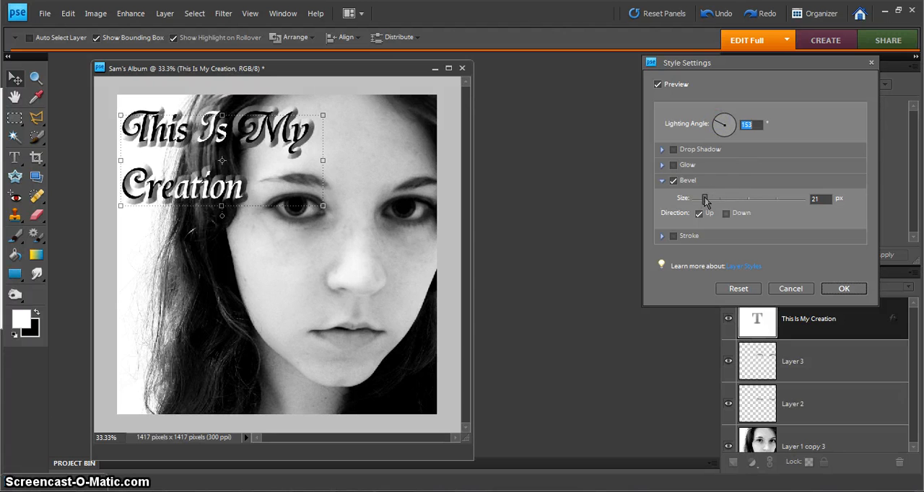
left_click_drag(707, 200, 700, 200)
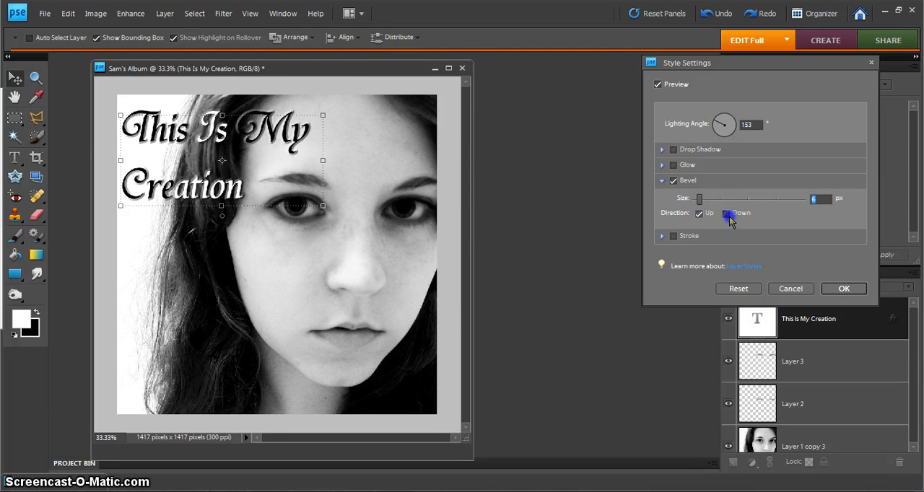
left_click(727, 214)
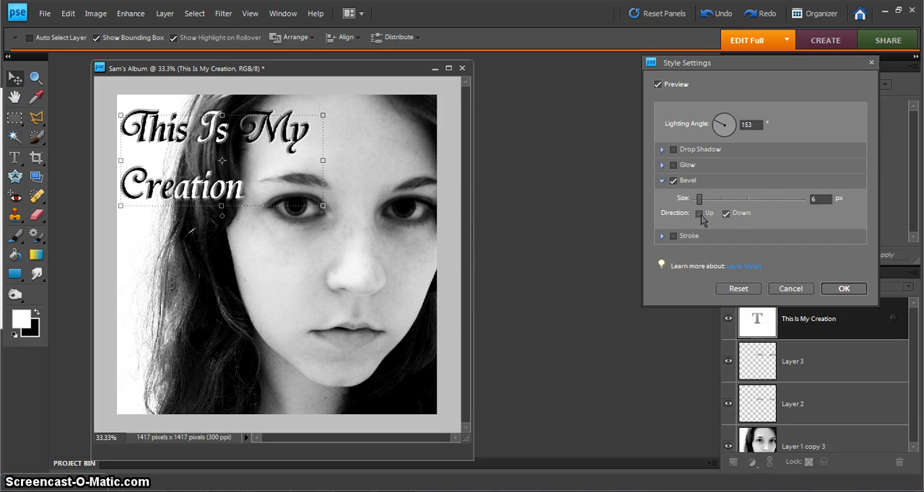
left_click(700, 213)
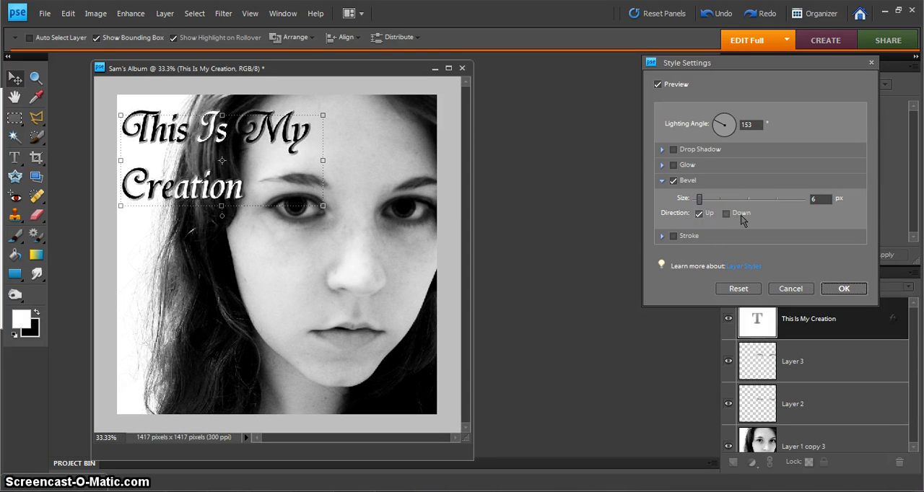
left_click(726, 214)
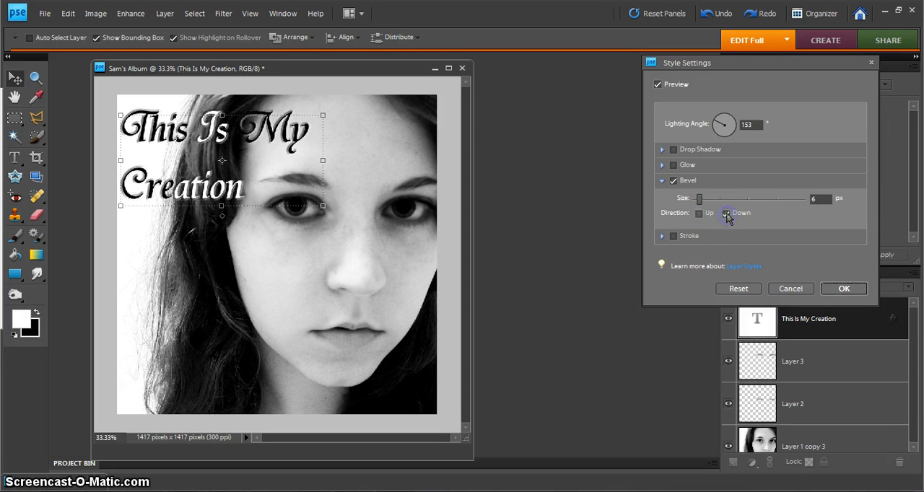
Add an outer glow to the title's layer style with 10 px size and 73% opacity
left_click(662, 182)
left_click(661, 166)
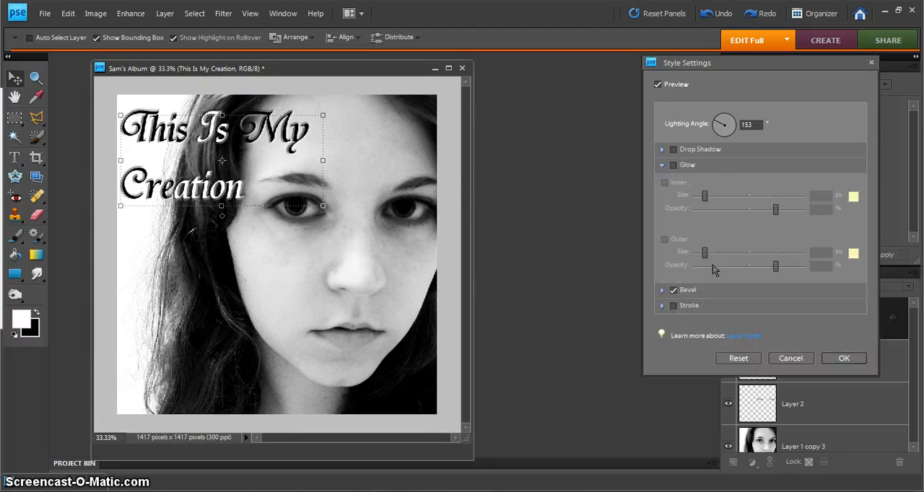
left_click(673, 166)
left_click(666, 241)
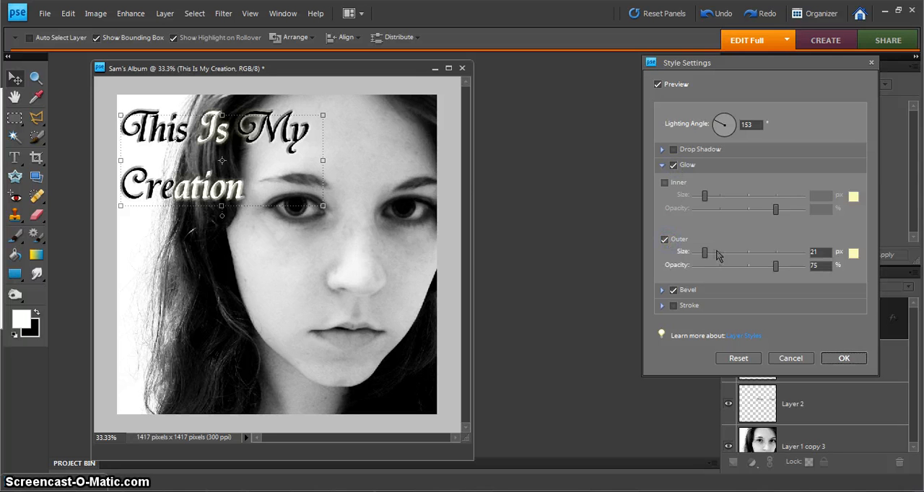
left_click_drag(705, 256, 700, 256)
left_click_drag(777, 268, 773, 267)
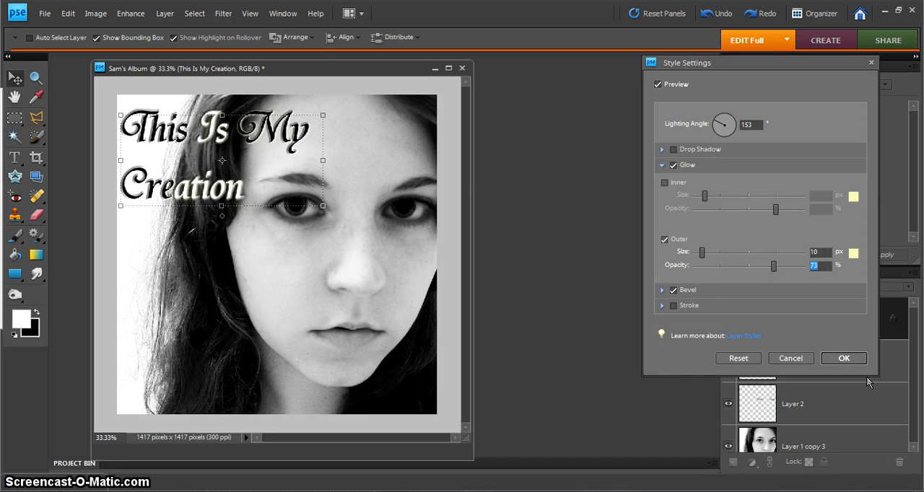
left_click(846, 359)
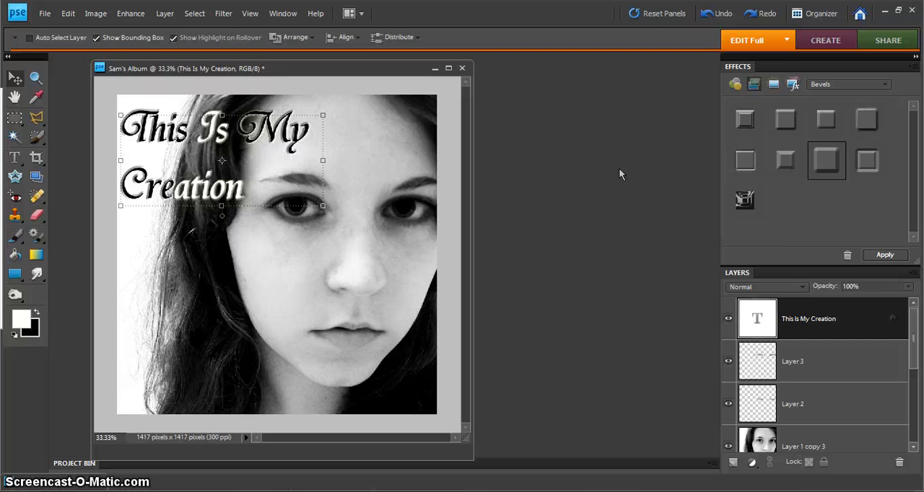
Reduce the title layer's opacity to 83%
left_click(908, 287)
left_click_drag(910, 302, 901, 302)
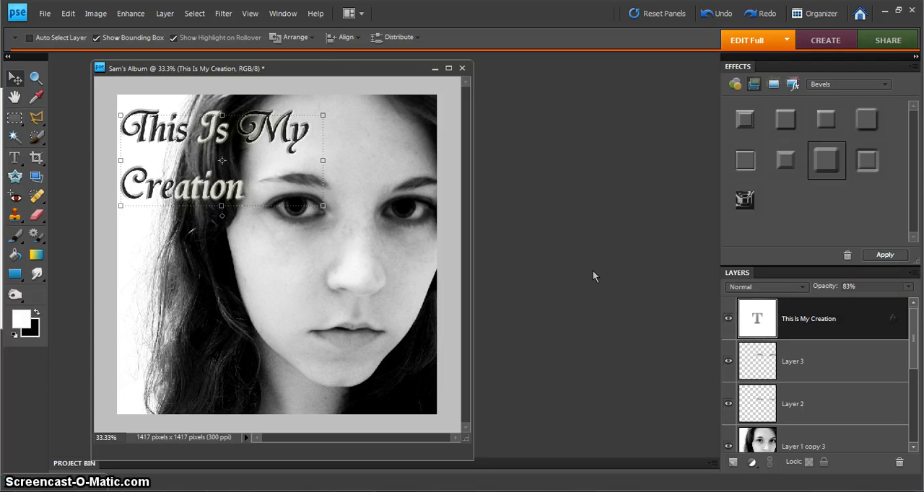
Make the Layer 1 copy 3 portrait layer active
left_click(868, 441)
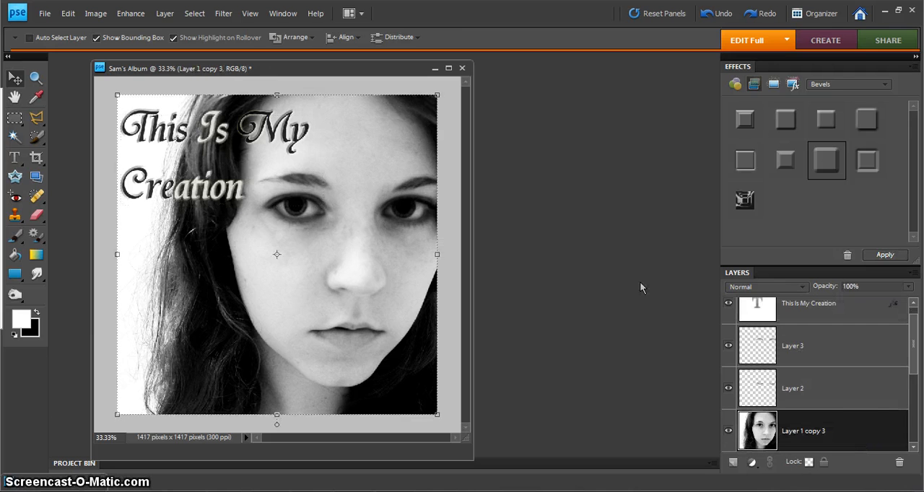